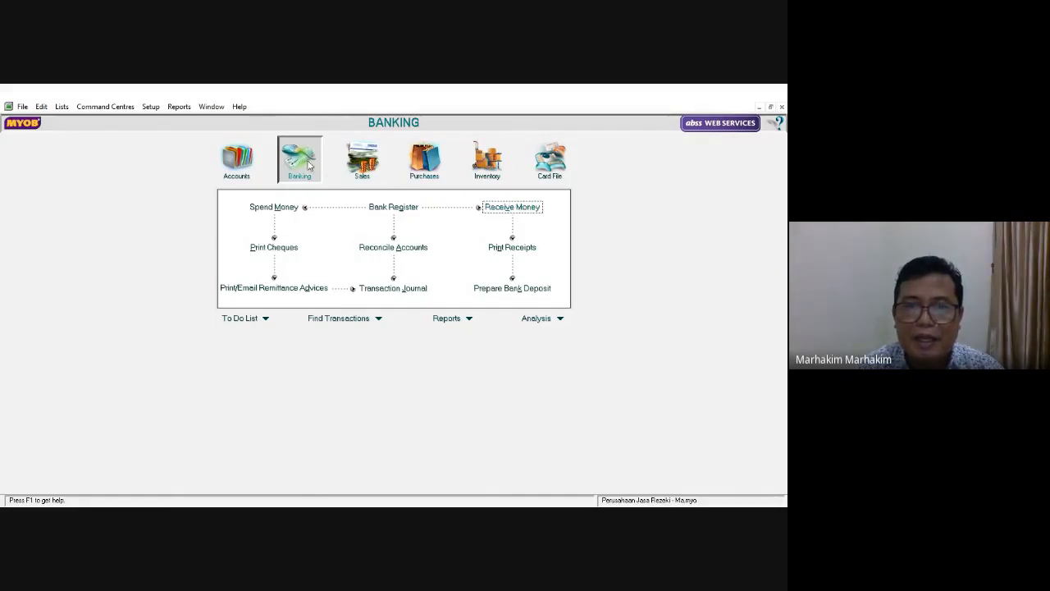
# - Start a Receive Money entry that deposits to the Kas Ditangan account and is dated 1/12/2017
pyautogui.click(525, 207)
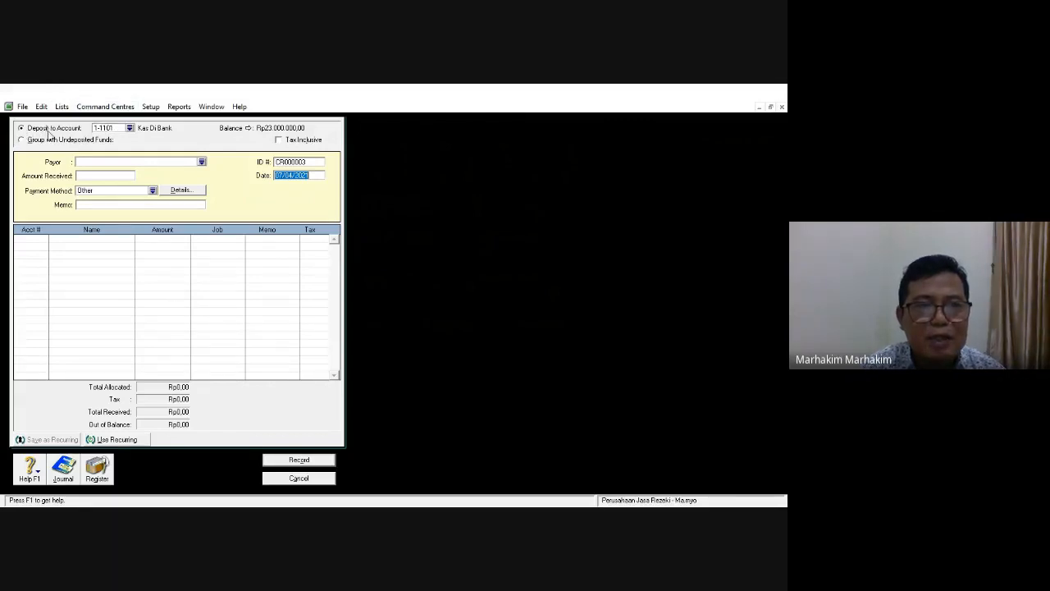
pyautogui.click(129, 129)
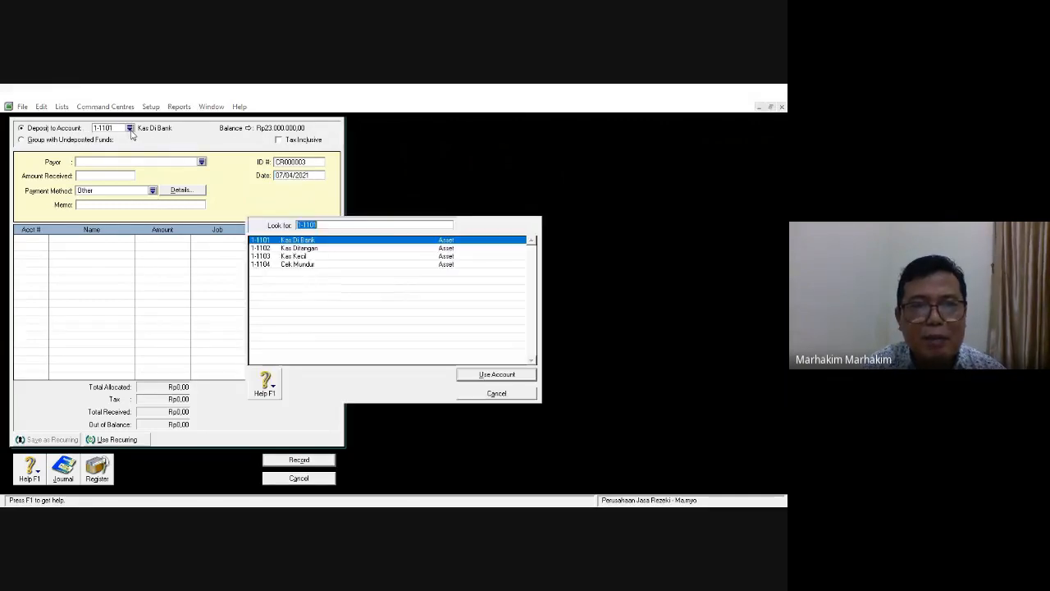
pyautogui.doubleClick(300, 248)
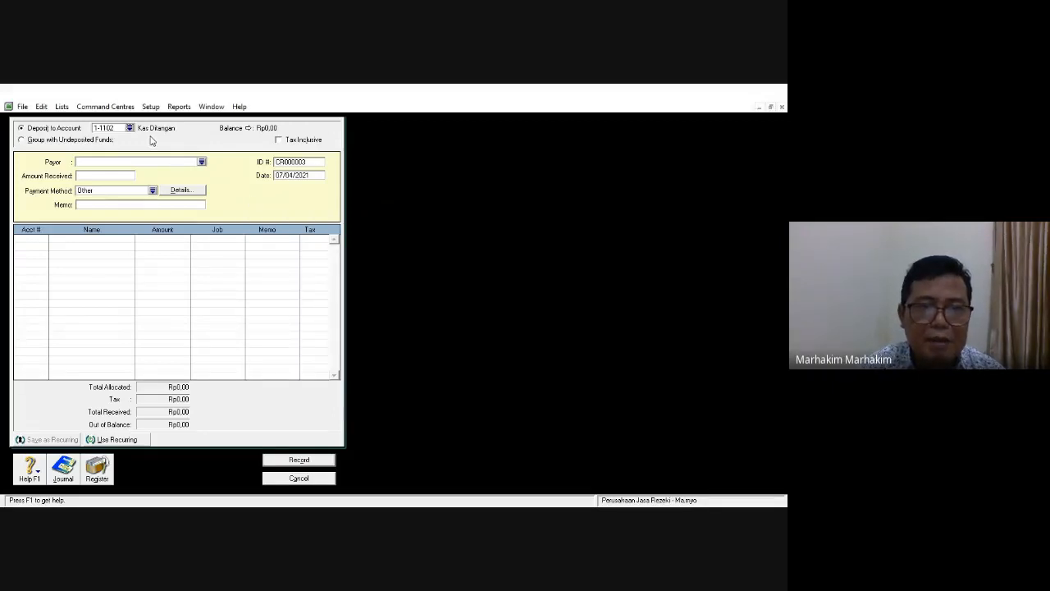
pyautogui.click(307, 174)
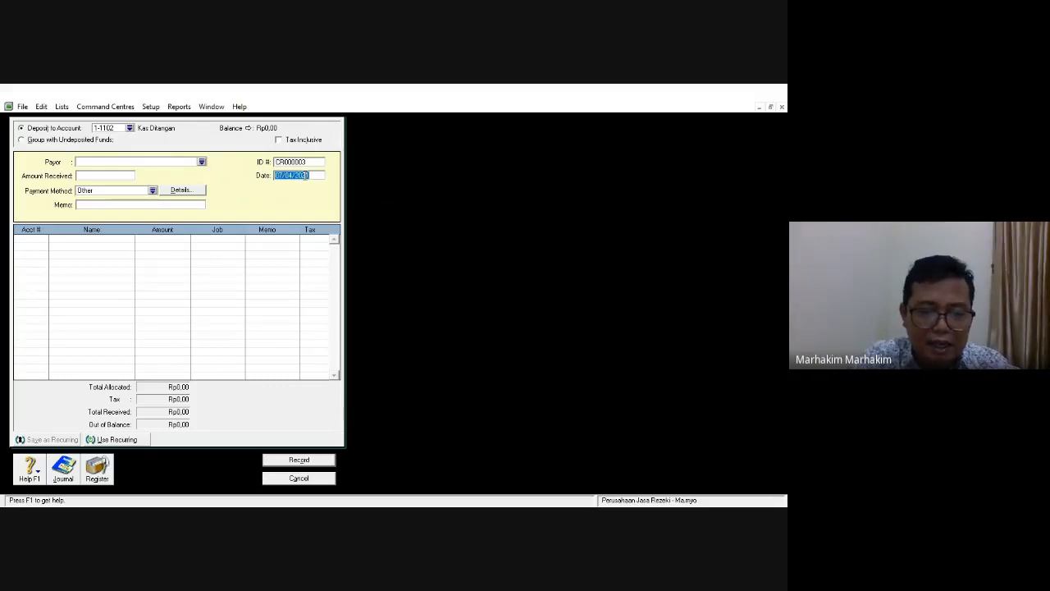
pyautogui.write('3')
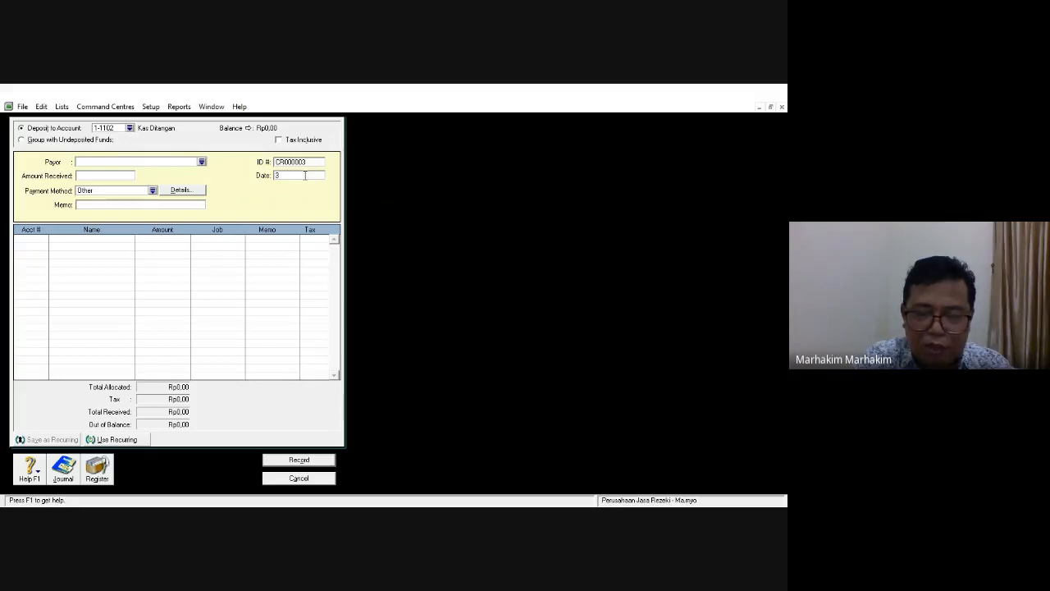
pyautogui.write('/')
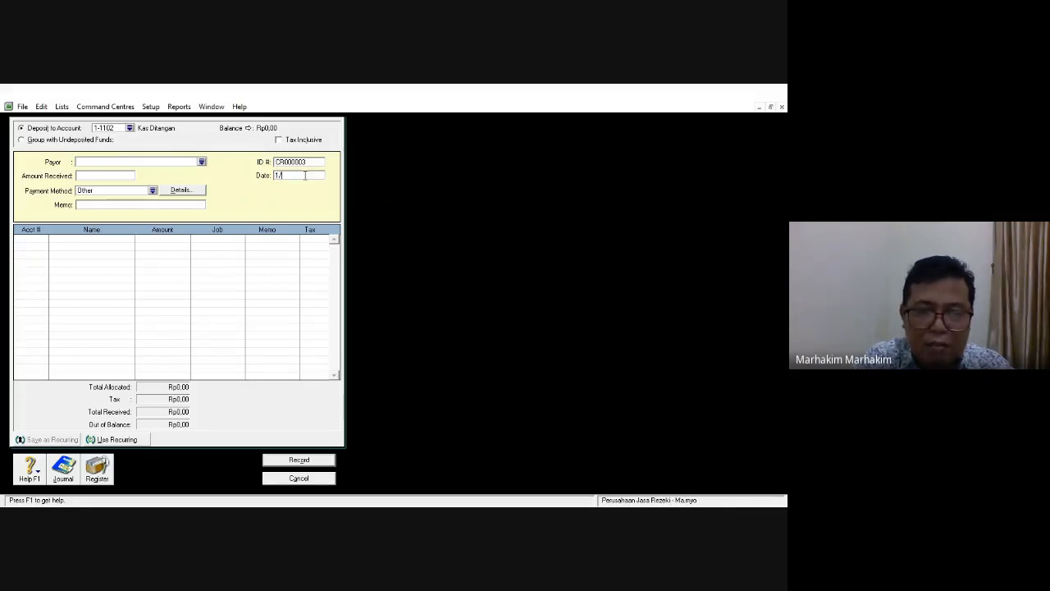
pyautogui.write('12/3')
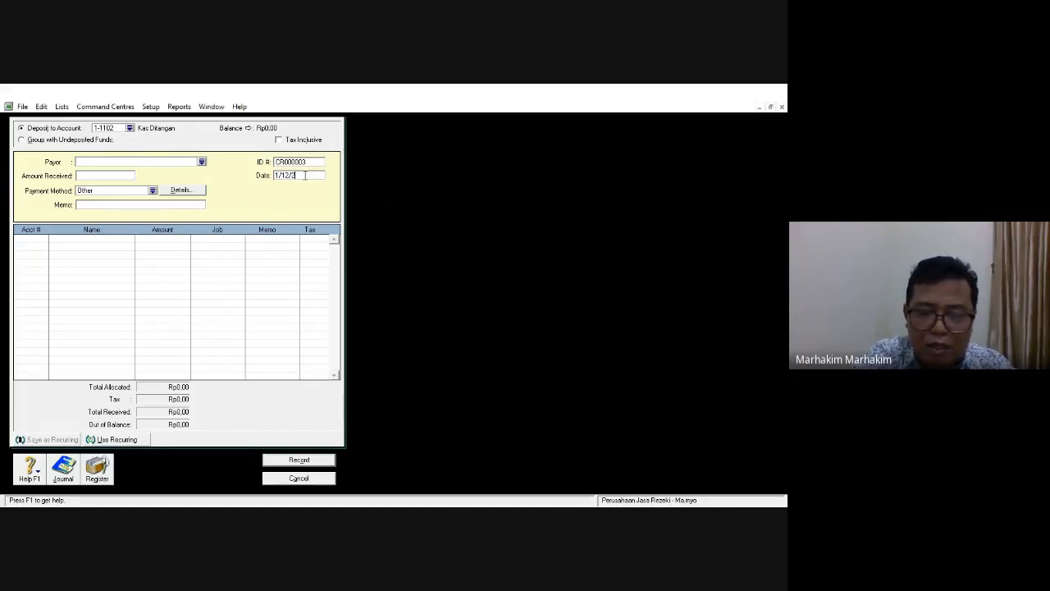
pyautogui.write('017')
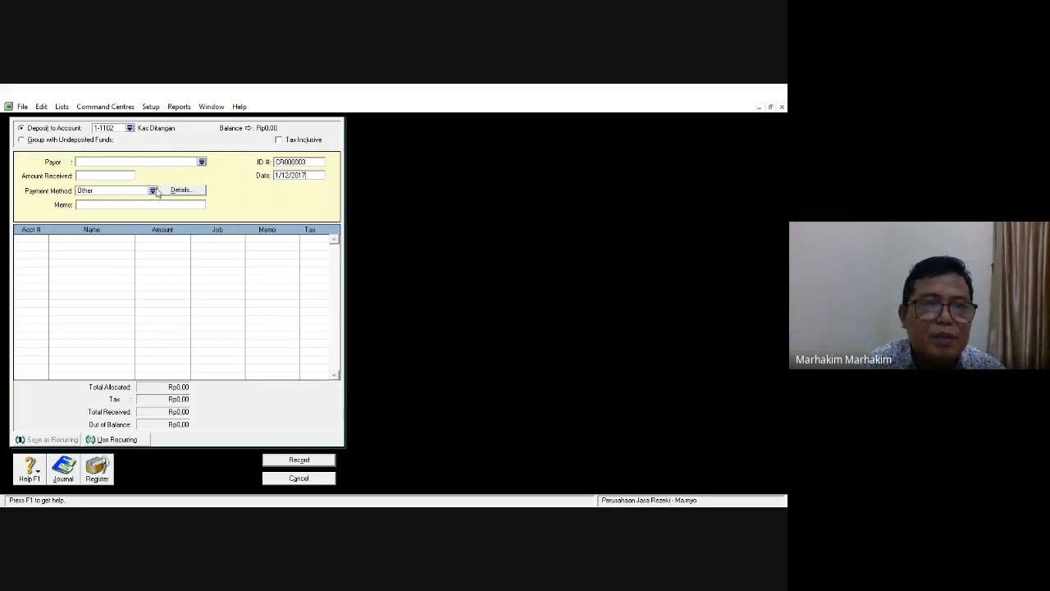
# - Set the receipt's amount received to 15000000 and its payment method to Cash
pyautogui.click(110, 174)
pyautogui.write('1')
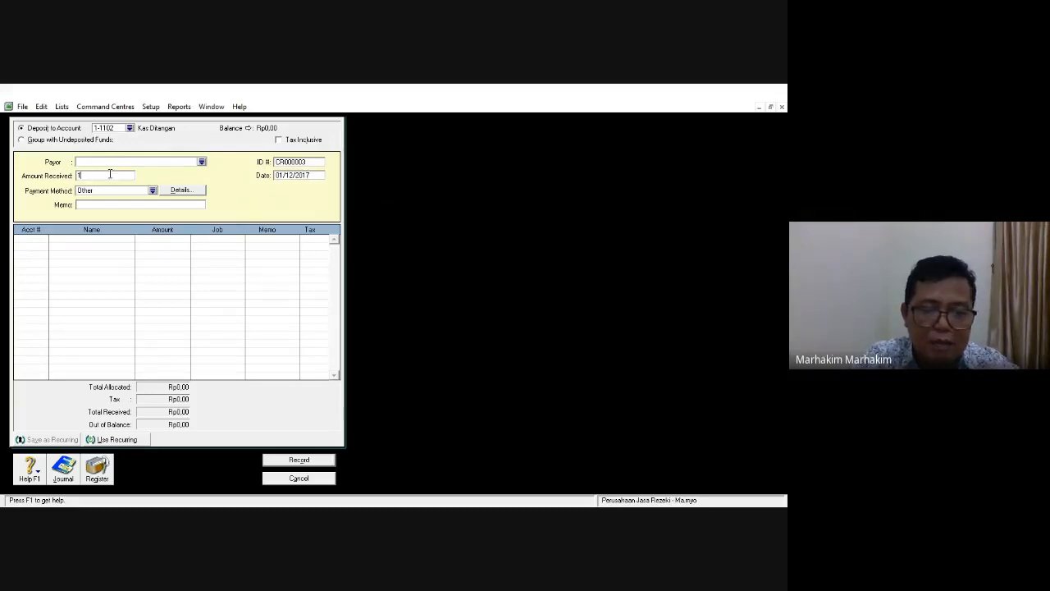
pyautogui.write('5000000')
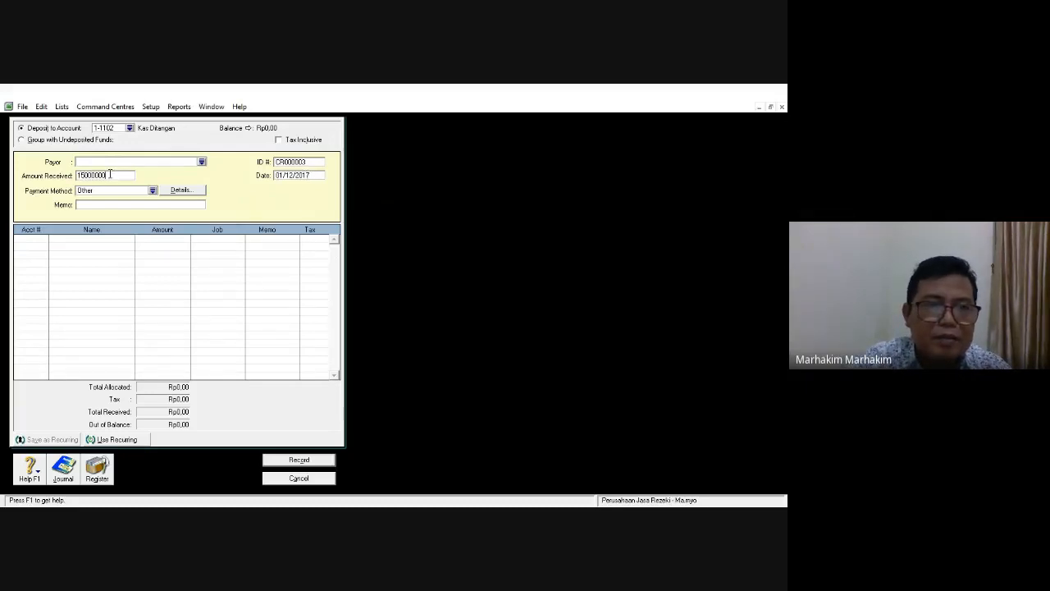
pyautogui.click(153, 191)
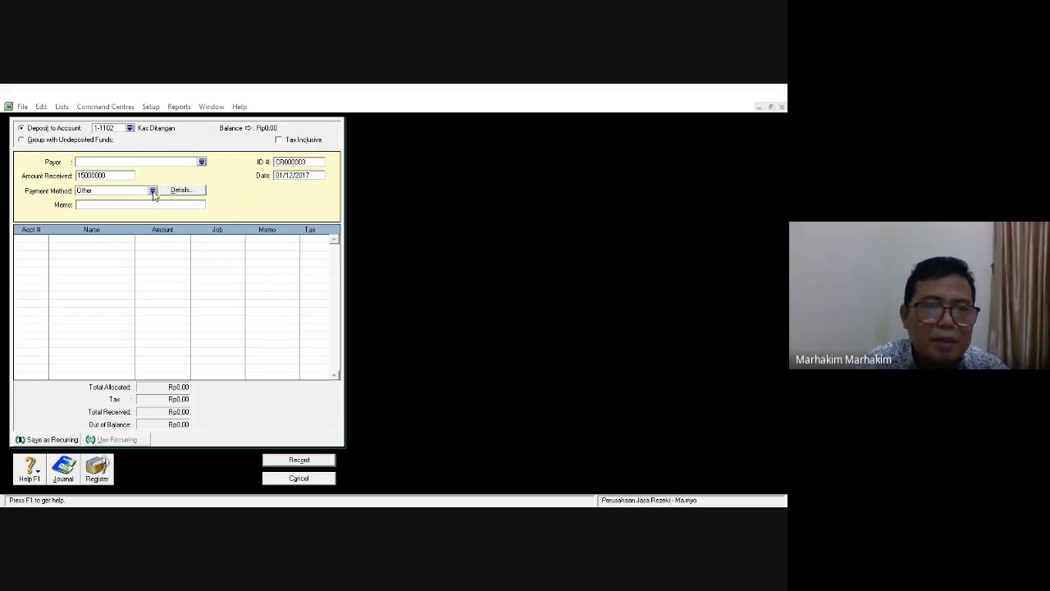
pyautogui.doubleClick(254, 248)
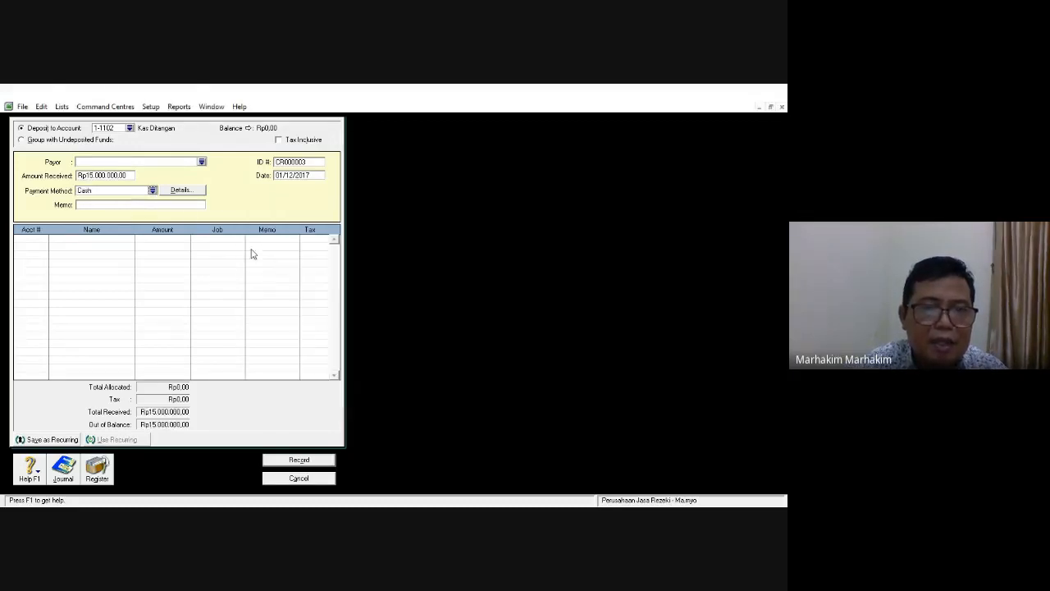
# - Enter "Pendapatan jasa Servise" as the receipt's memo
pyautogui.click(148, 204)
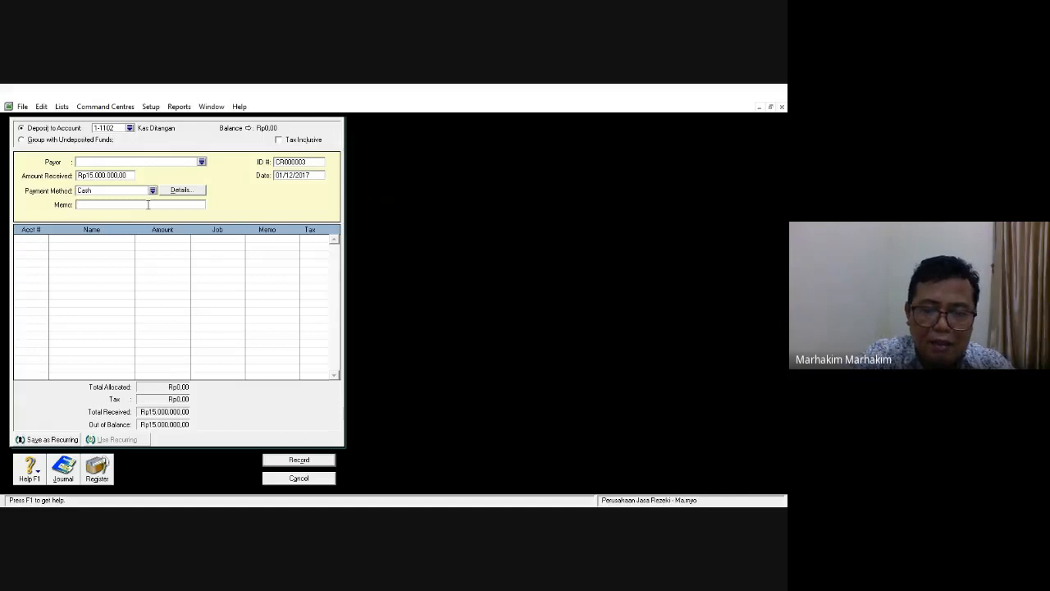
pyautogui.write('Pendapata')
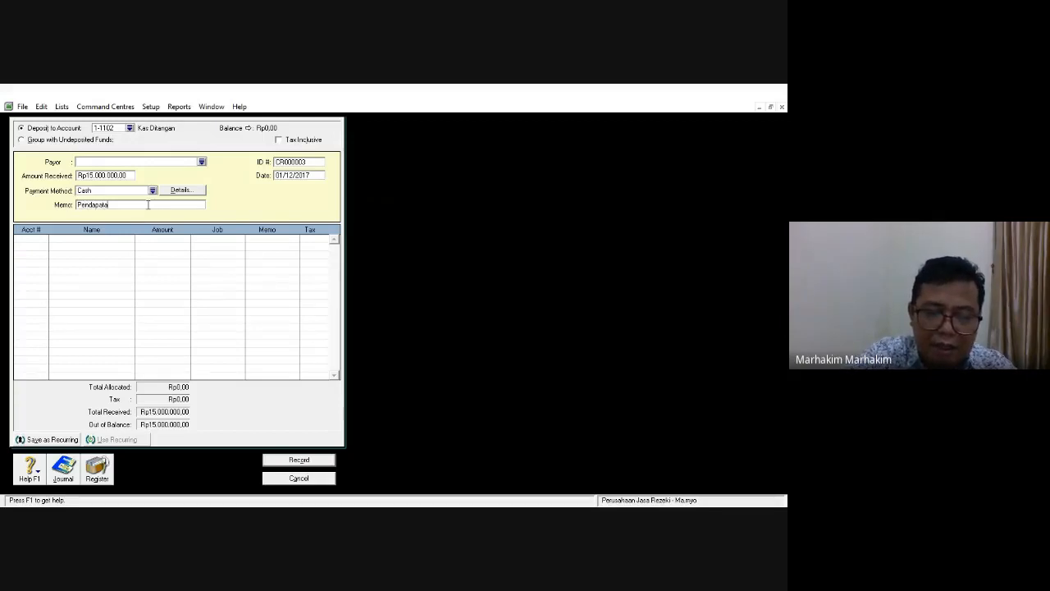
pyautogui.write('n jasa ')
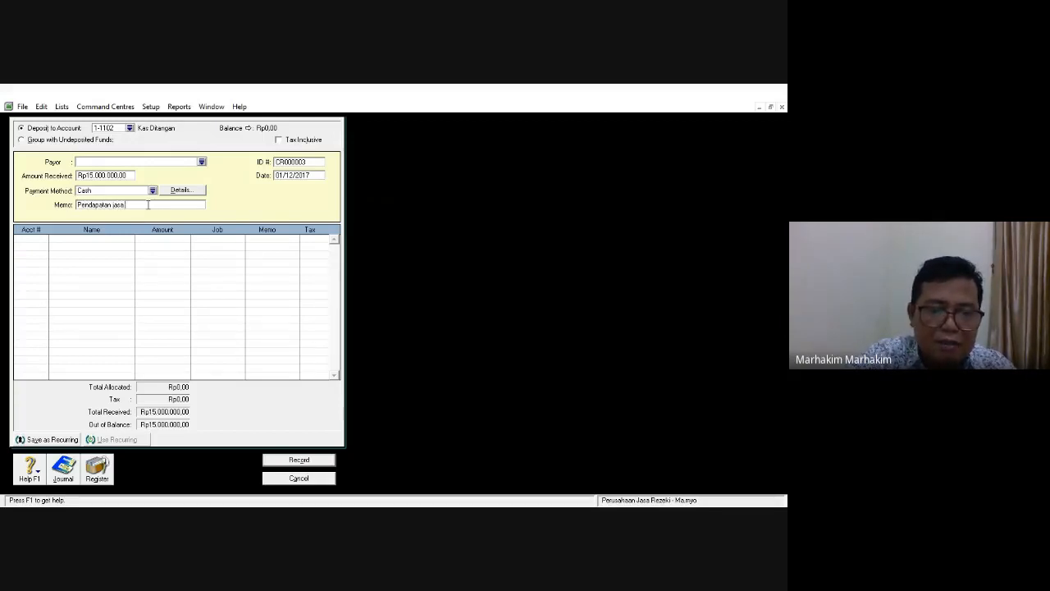
pyautogui.write('Servis')
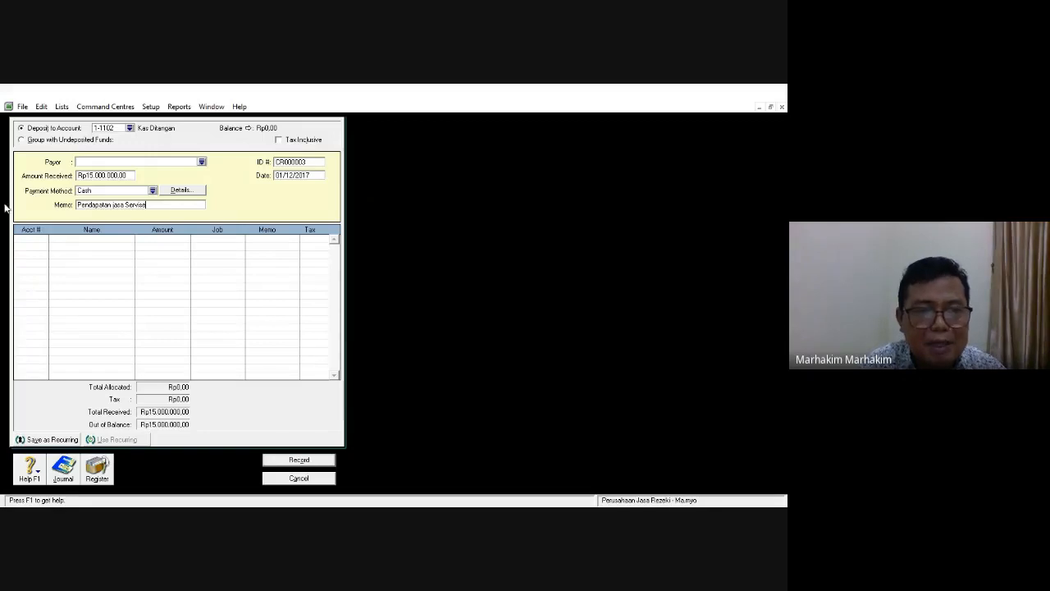
# - Allocate the full received amount to the Pendapatan Jasa income account in the first line
pyautogui.click(37, 244)
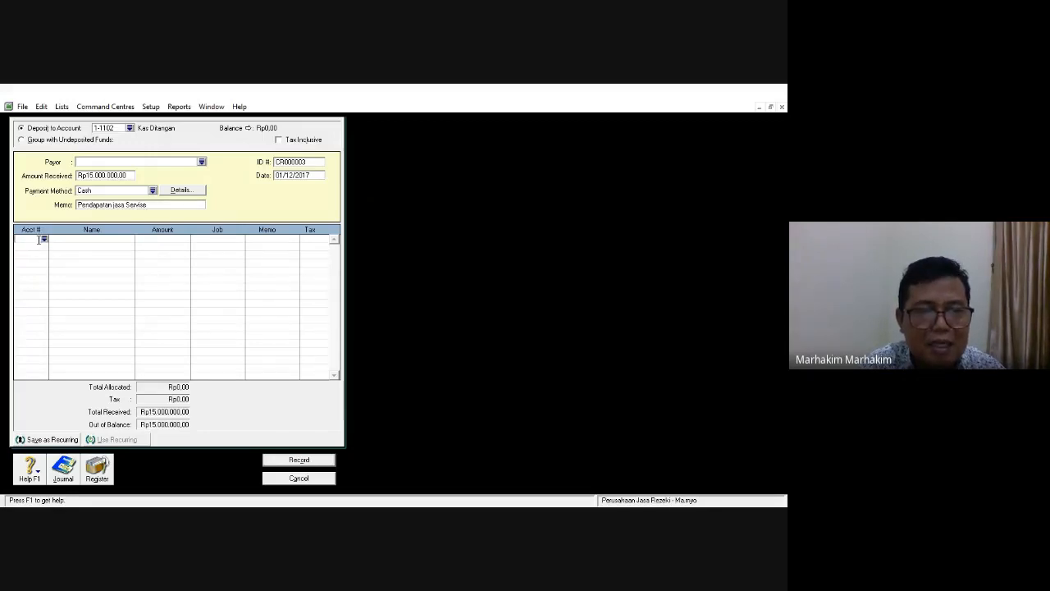
pyautogui.click(44, 239)
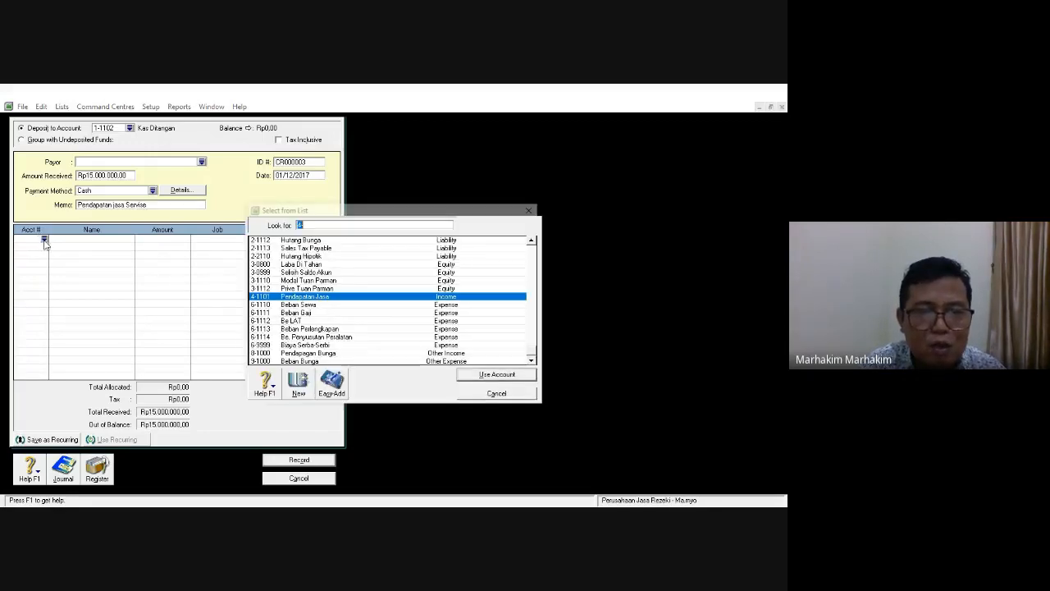
pyautogui.doubleClick(299, 297)
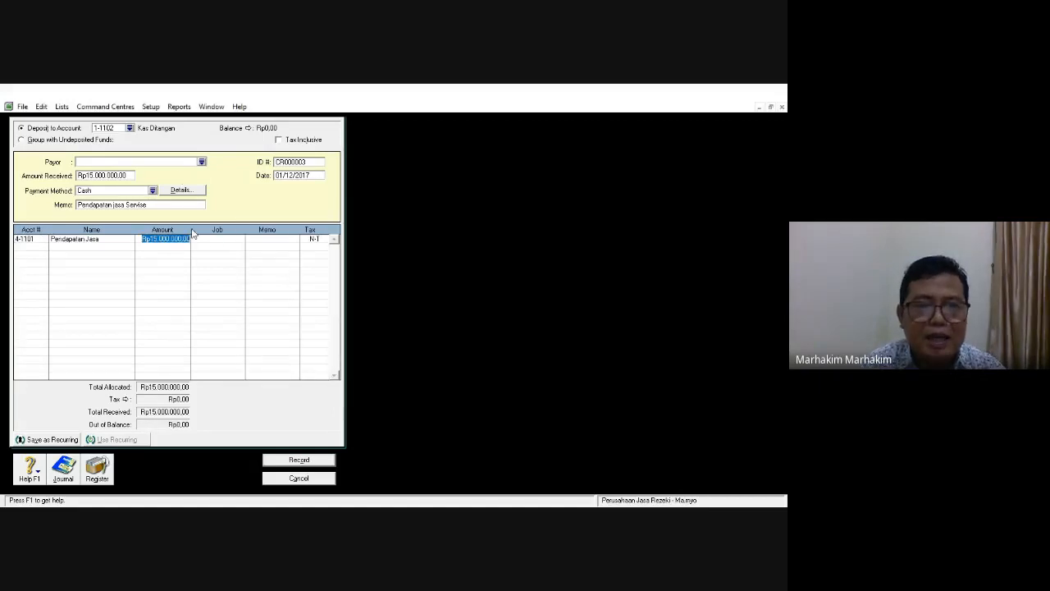
# - Review the recap of the receipt's debit and credit entries, and record the transaction
pyautogui.click(292, 176)
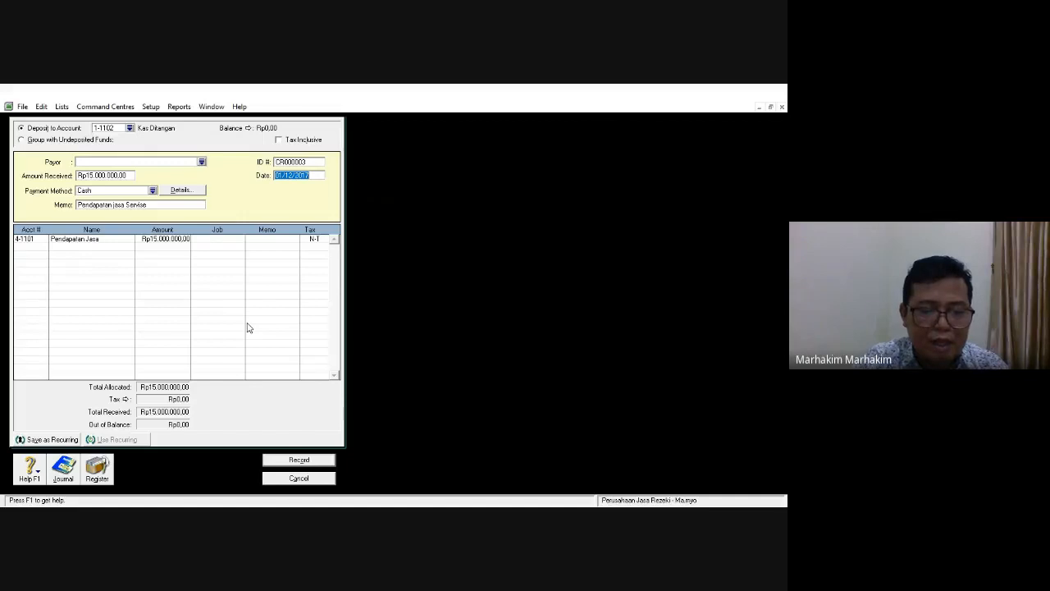
pyautogui.hotkey('ctrl', 'r')
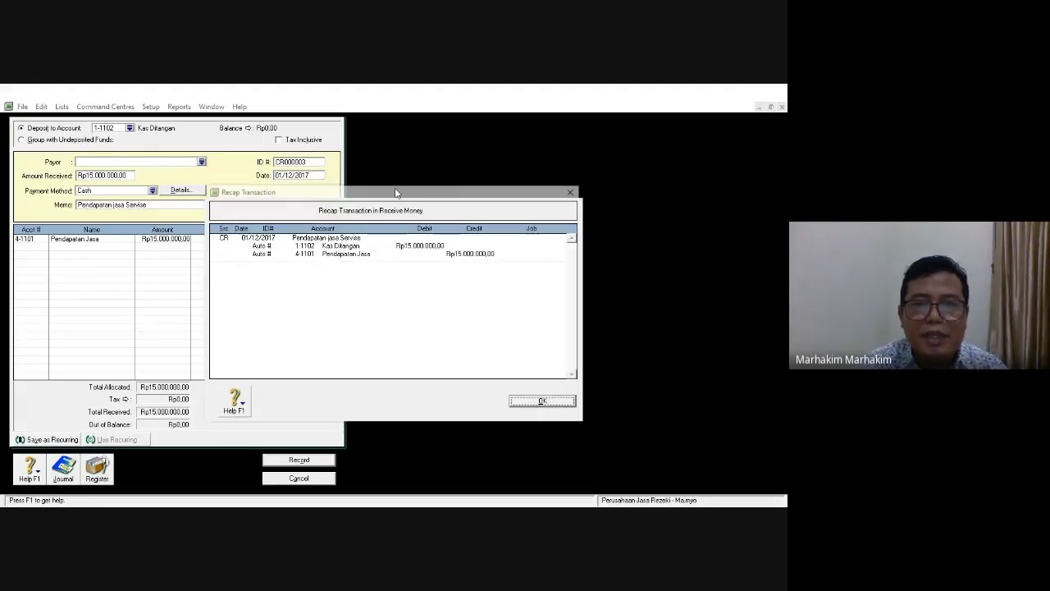
pyautogui.moveTo(399, 194); pyautogui.dragTo(491, 138)
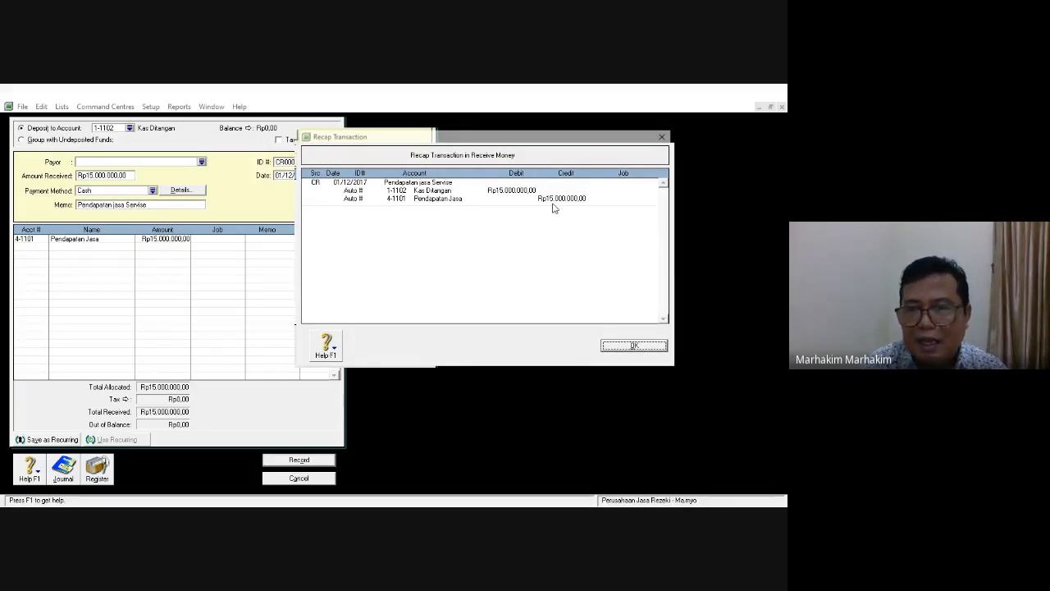
pyautogui.click(620, 348)
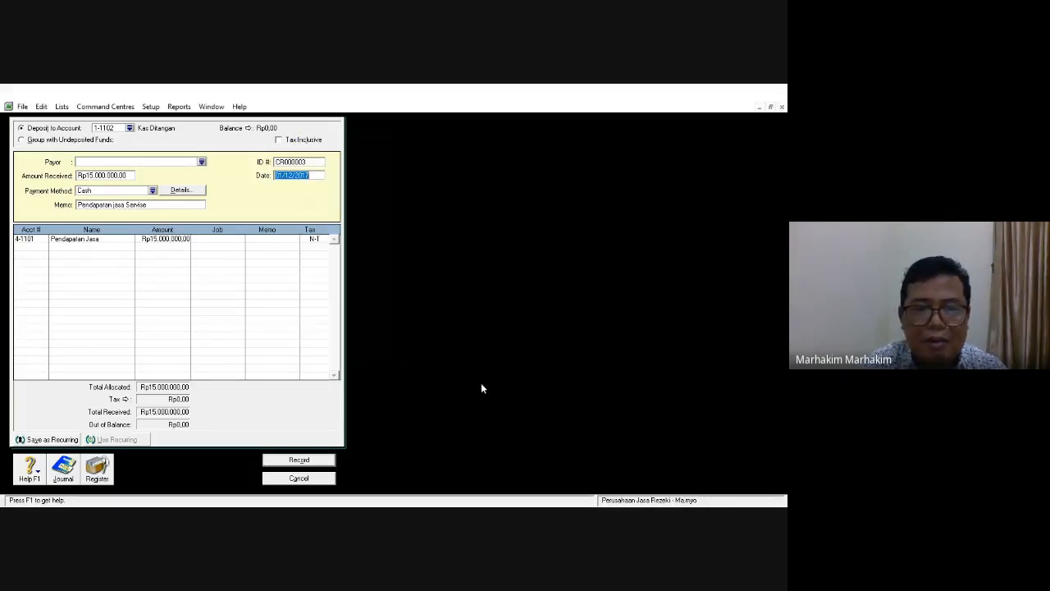
pyautogui.click(308, 461)
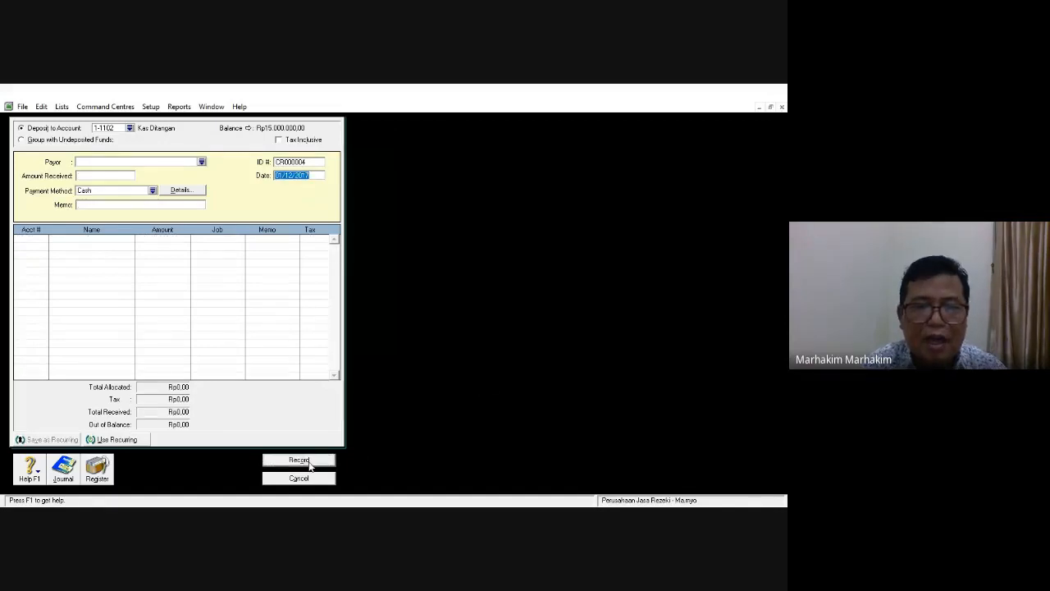
# - Examine the receipts in the transaction journal dated from 01/12/2017, and close the journal and the Receive Money entry
pyautogui.click(66, 472)
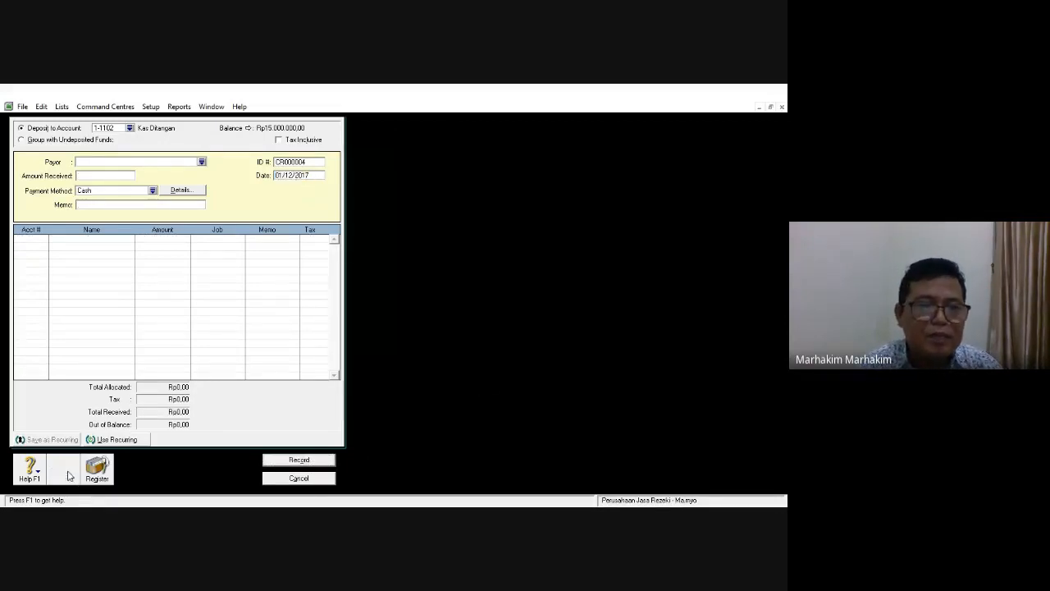
pyautogui.moveTo(96, 137); pyautogui.dragTo(61, 138)
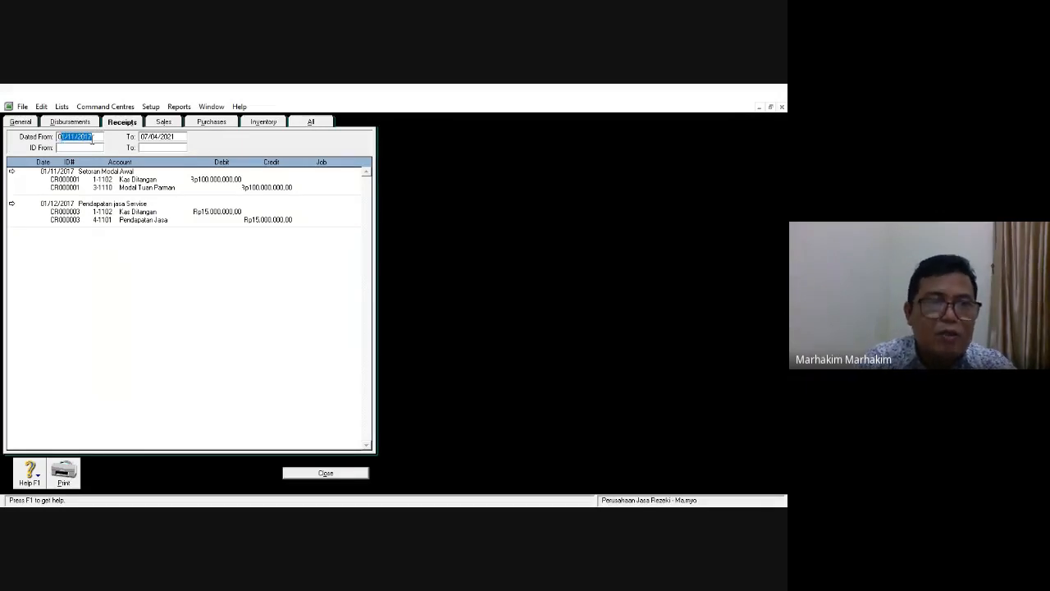
pyautogui.write('1/12/')
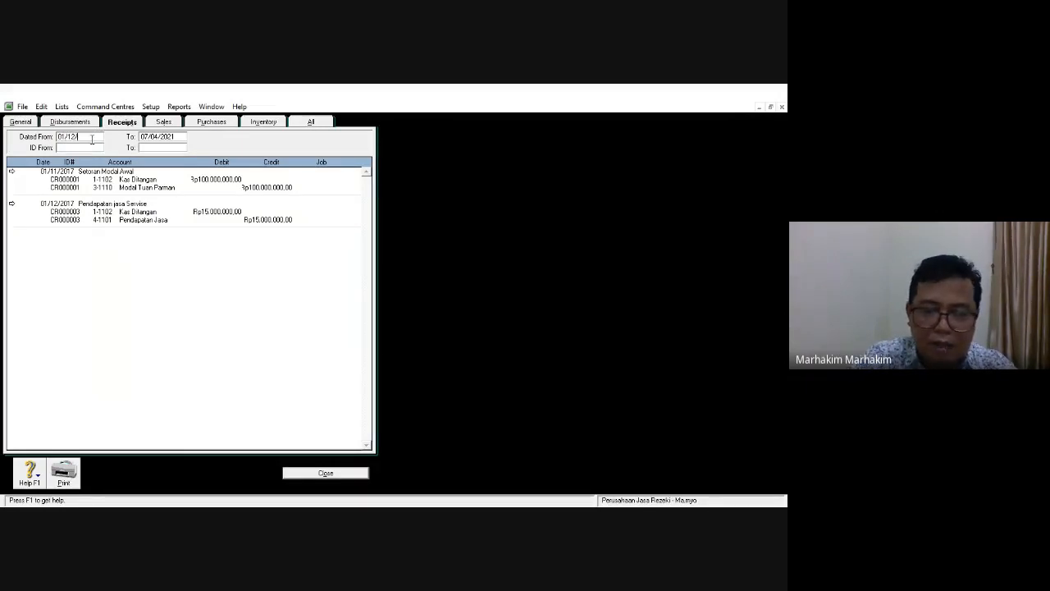
pyautogui.write('2017')
pyautogui.press('Tab')
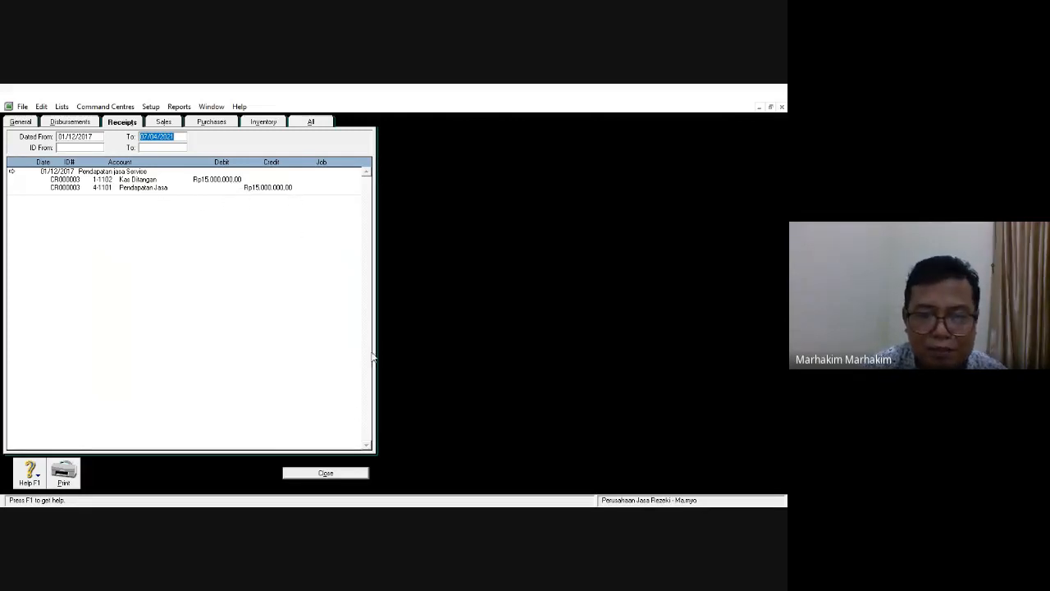
pyautogui.click(353, 472)
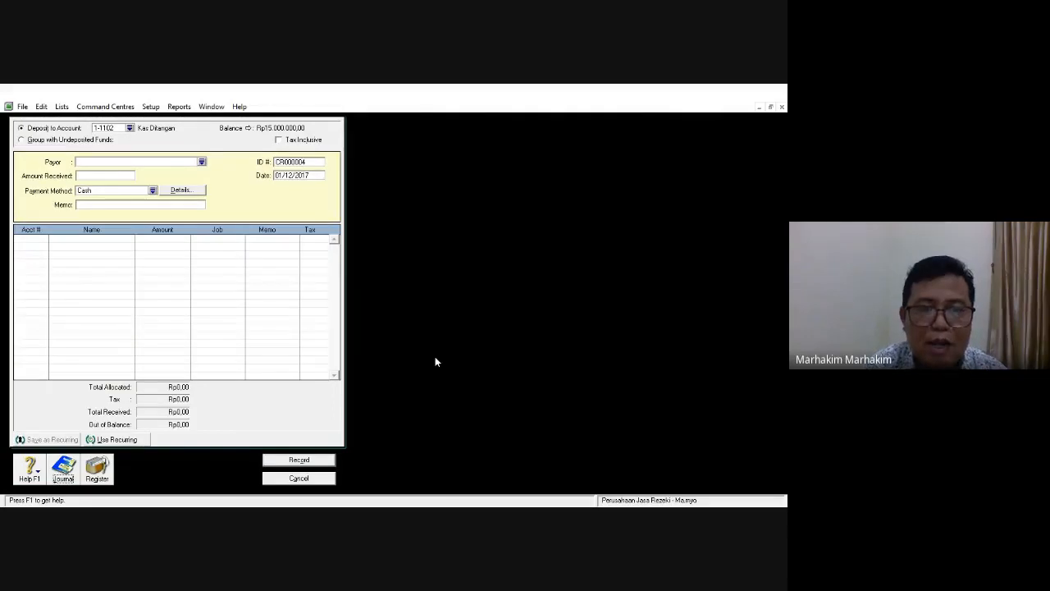
pyautogui.click(272, 478)
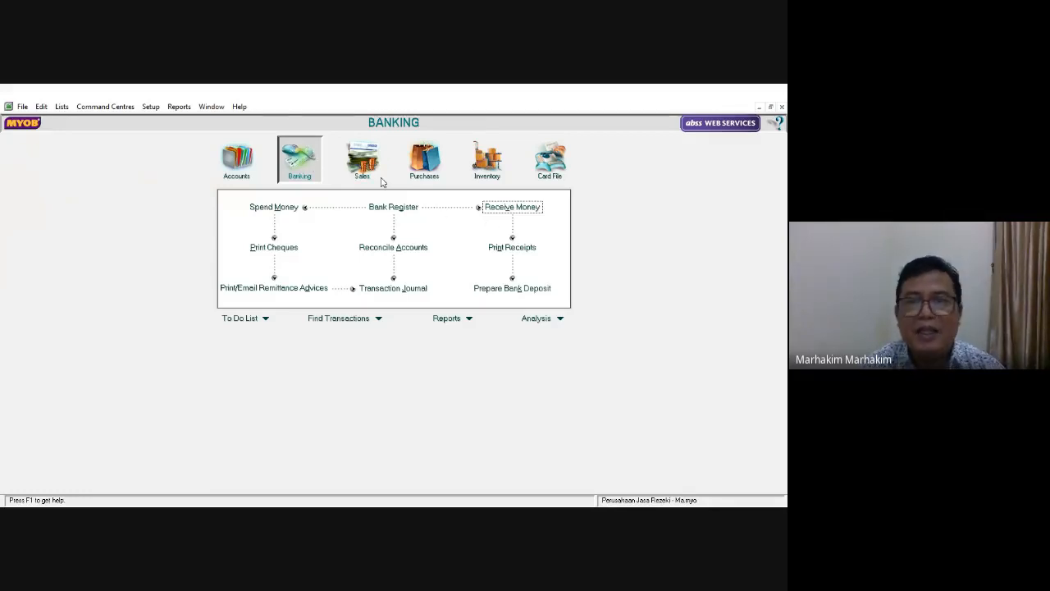
# - Start a Receive Money entry deposited to account 1-1101 Kas Di Bank with an amount received of Rp20.000.000
pyautogui.click(506, 207)
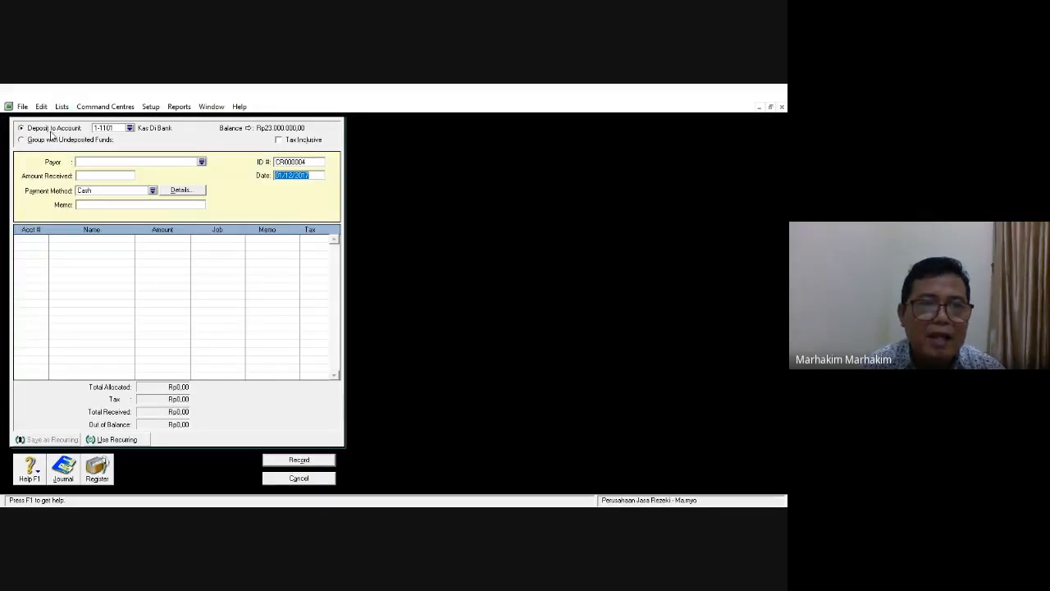
pyautogui.click(129, 129)
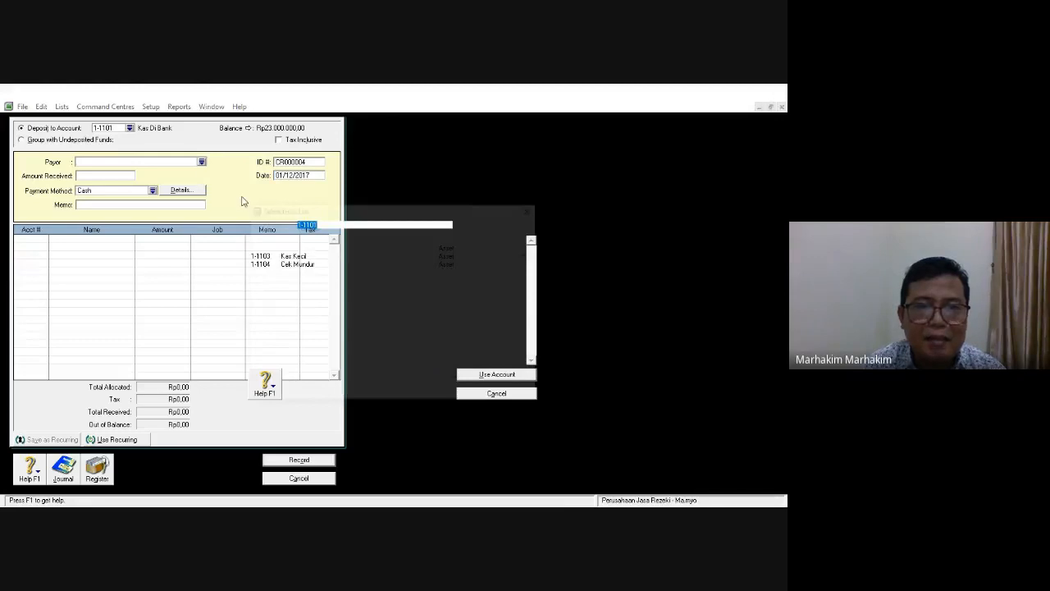
pyautogui.click(486, 394)
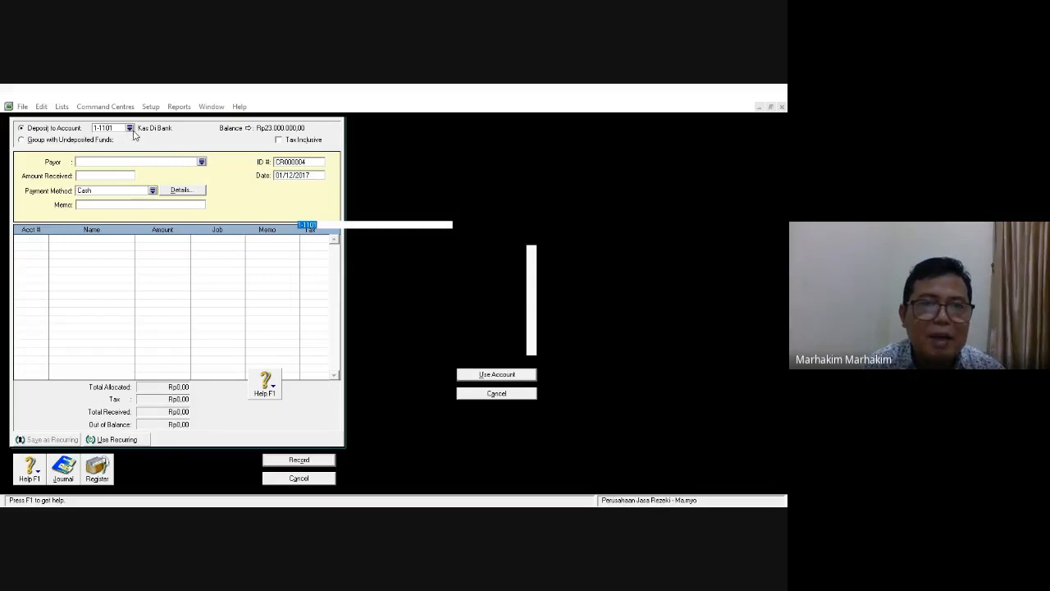
pyautogui.click(485, 394)
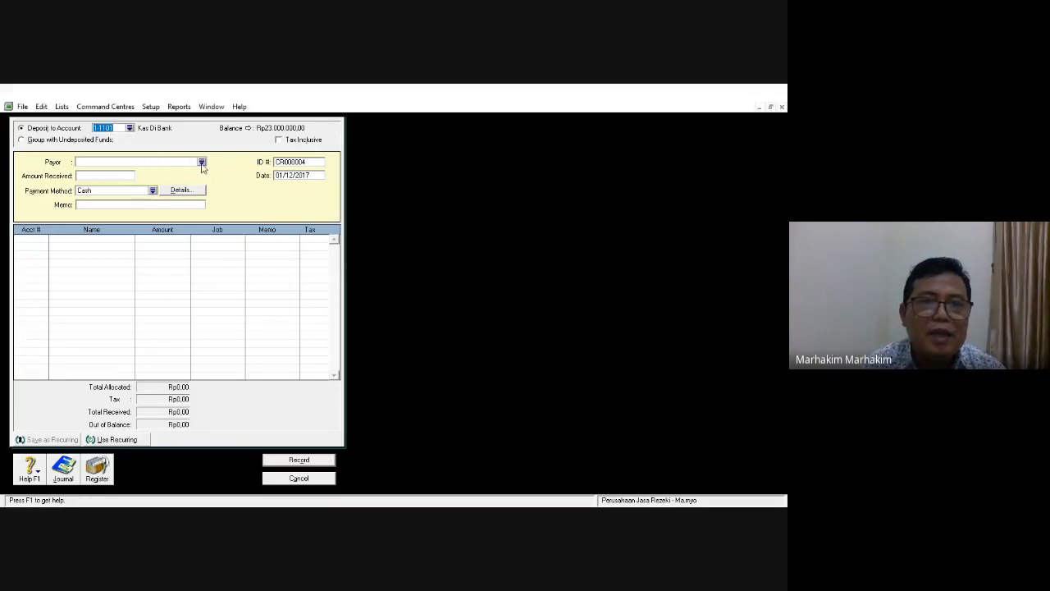
pyautogui.click(301, 177)
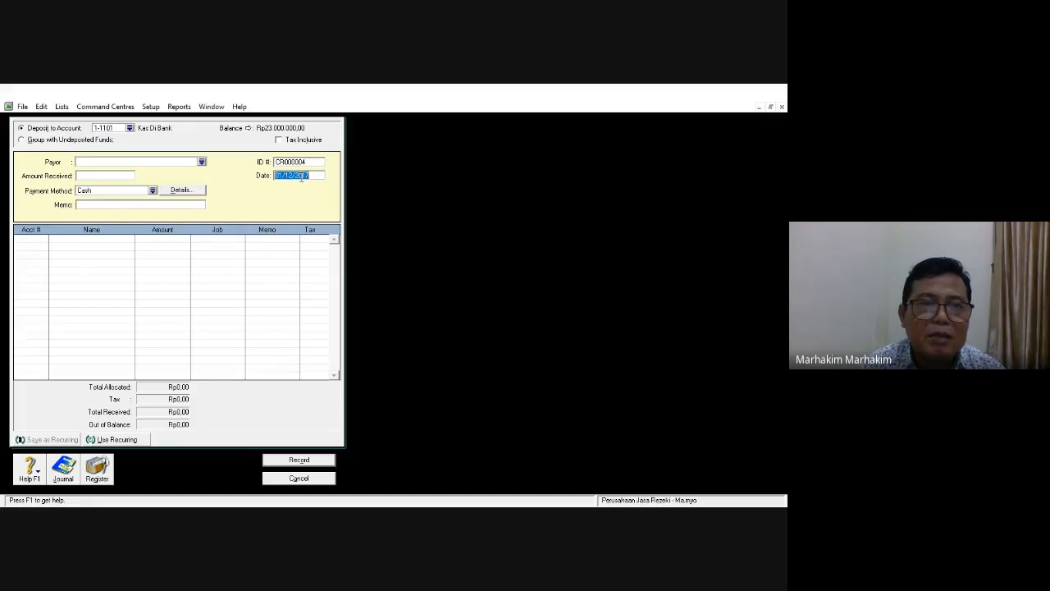
pyautogui.click(105, 176)
pyautogui.write('3')
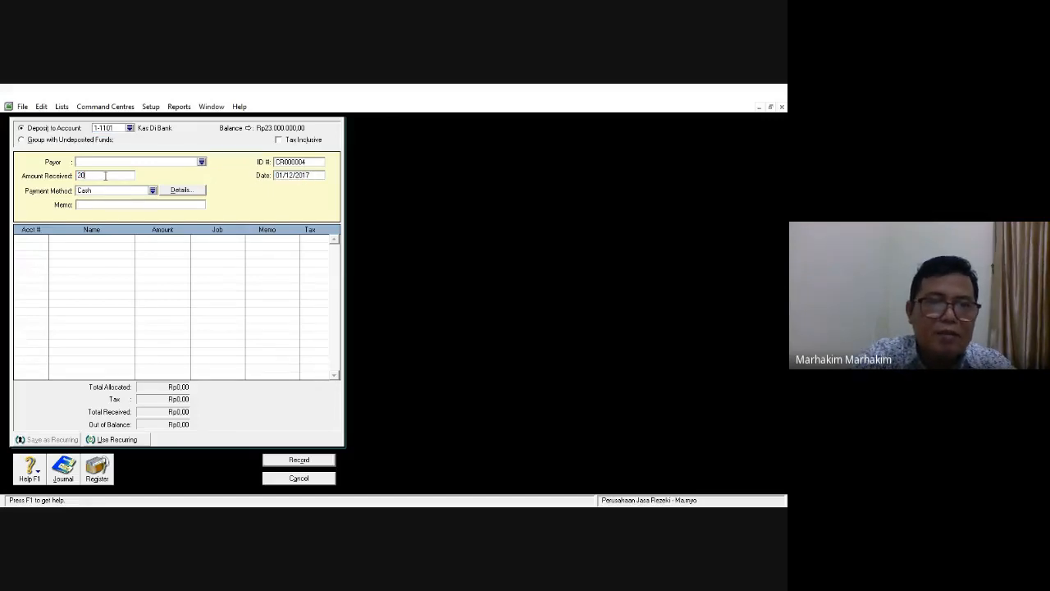
pyautogui.write('0000000')
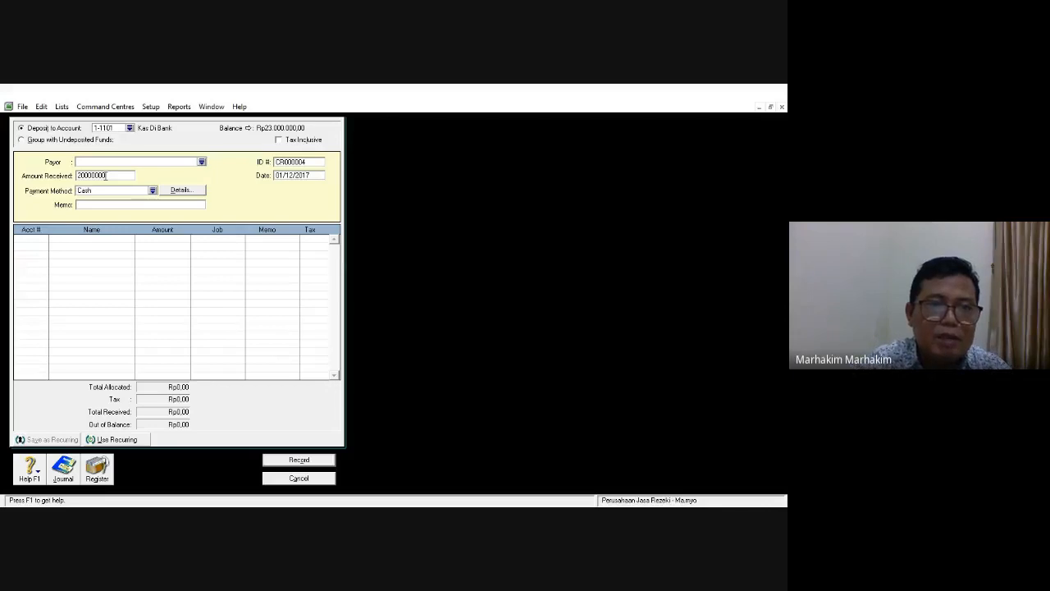
# - Set the receipt's payment method to Other and enter "Pinjaman Hipotik" as its memo
pyautogui.click(153, 190)
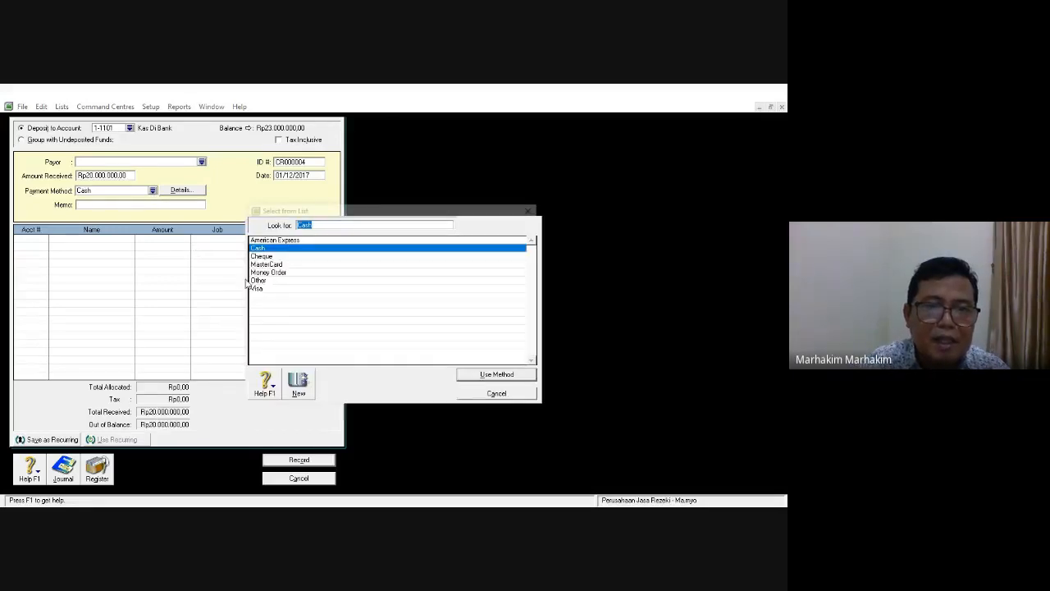
pyautogui.doubleClick(258, 280)
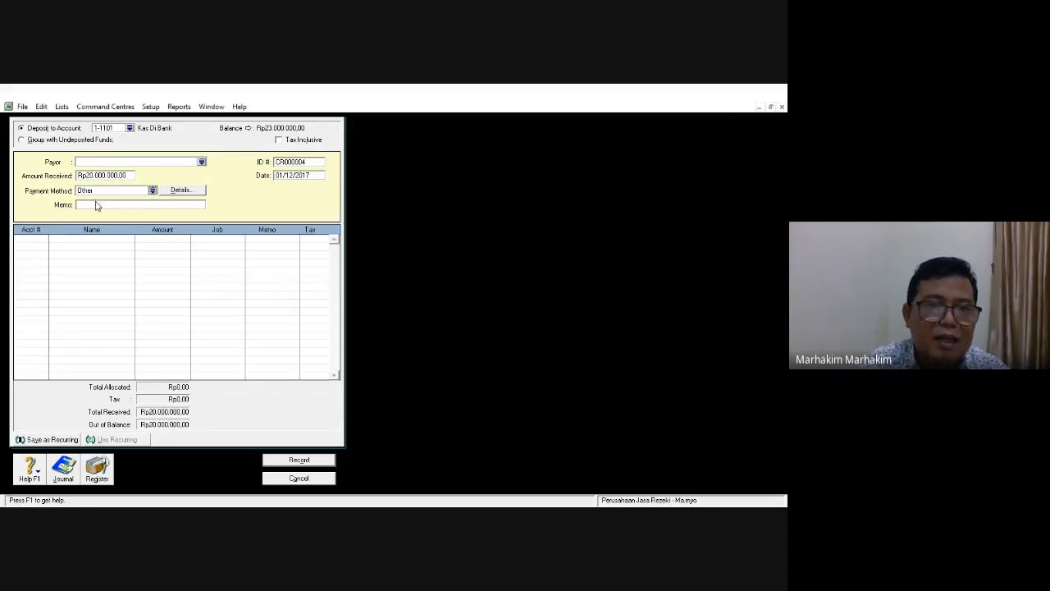
pyautogui.write('Pin')
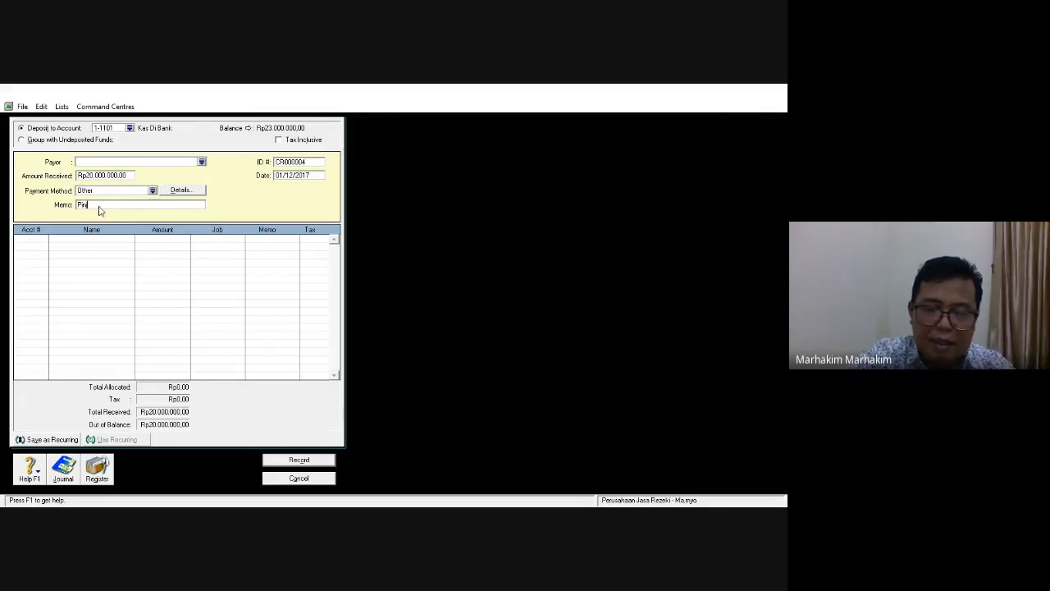
pyautogui.write('jaman Hipo')
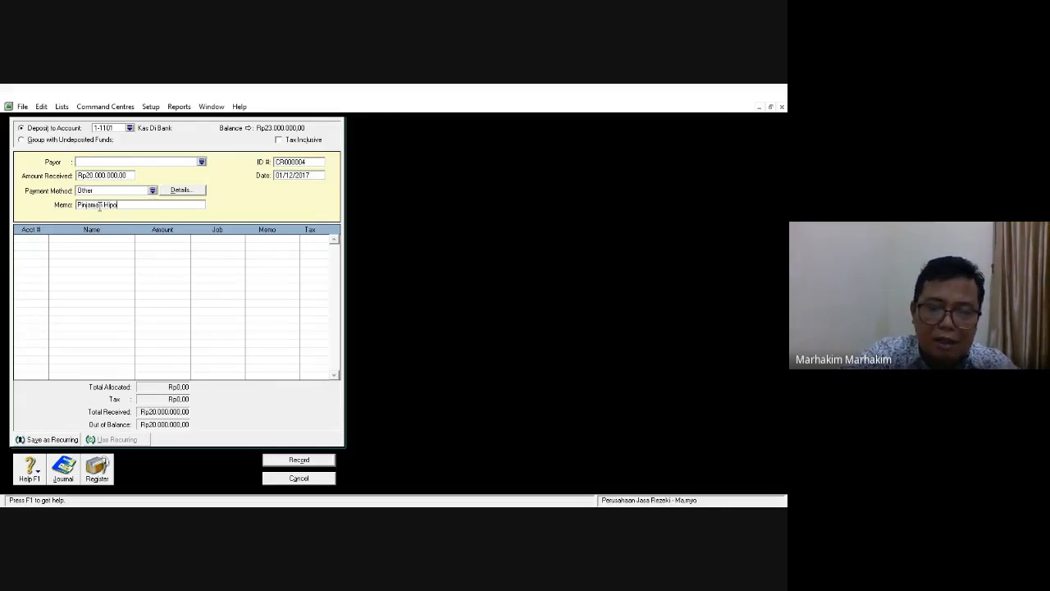
pyautogui.write('tik')
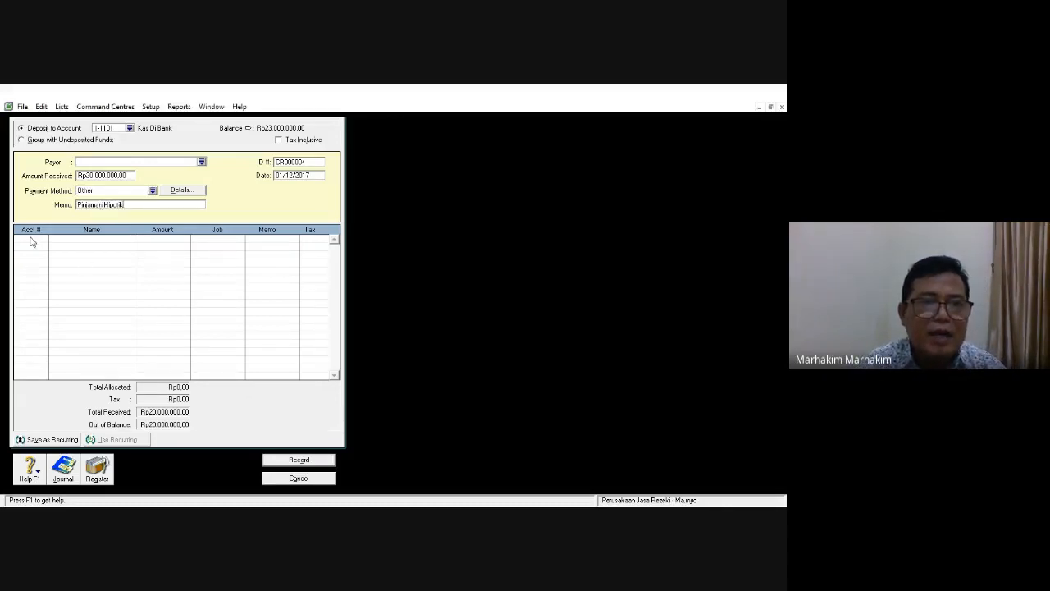
# - Allocate the full received amount to the 2-2110 Hutang Hipotik liability account in the first line
pyautogui.click(31, 239)
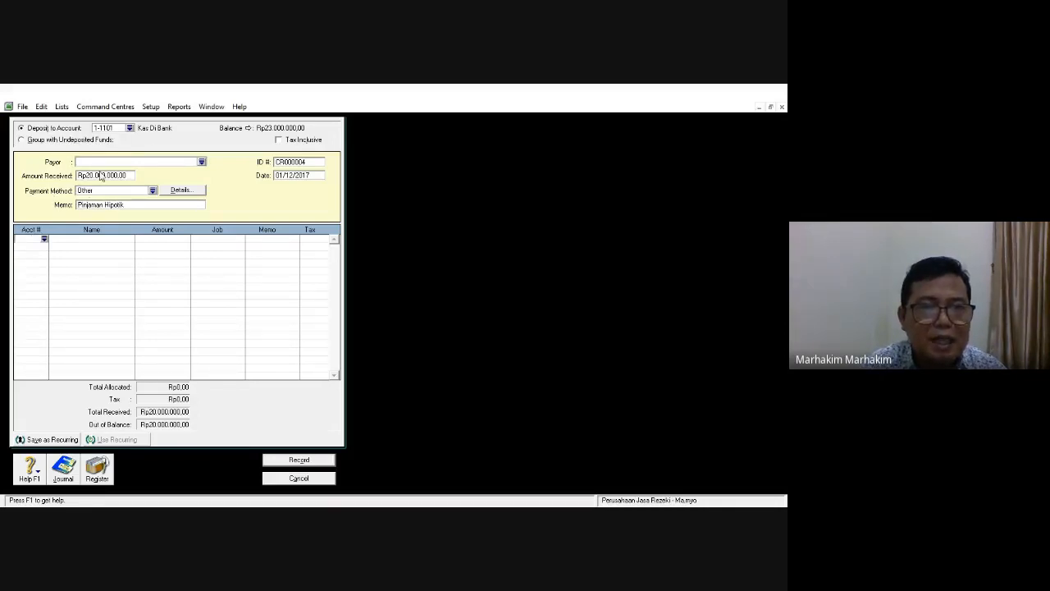
pyautogui.click(44, 239)
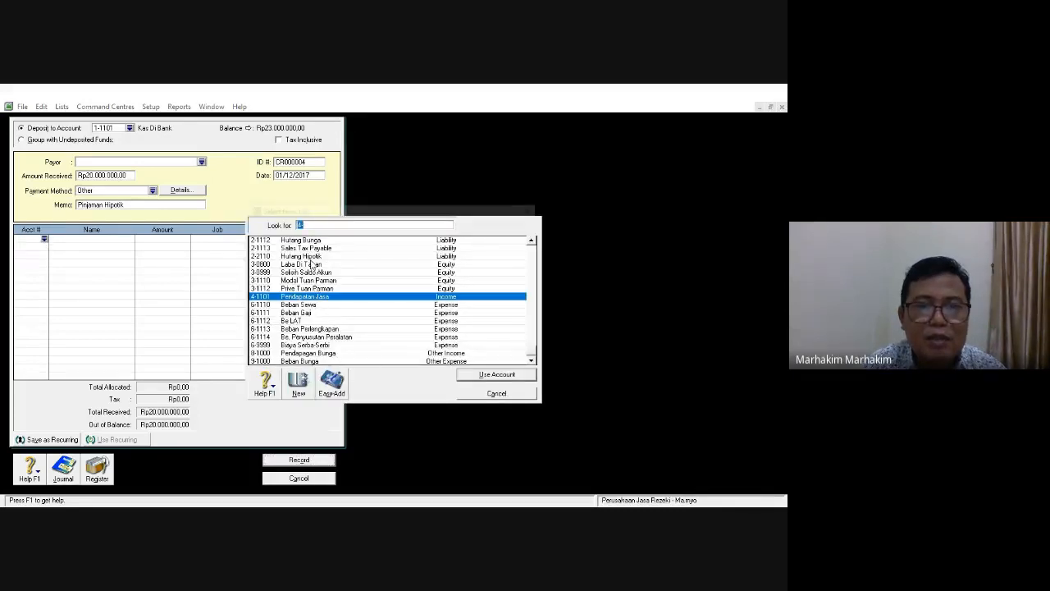
pyautogui.doubleClick(310, 256)
pyautogui.click(306, 247)
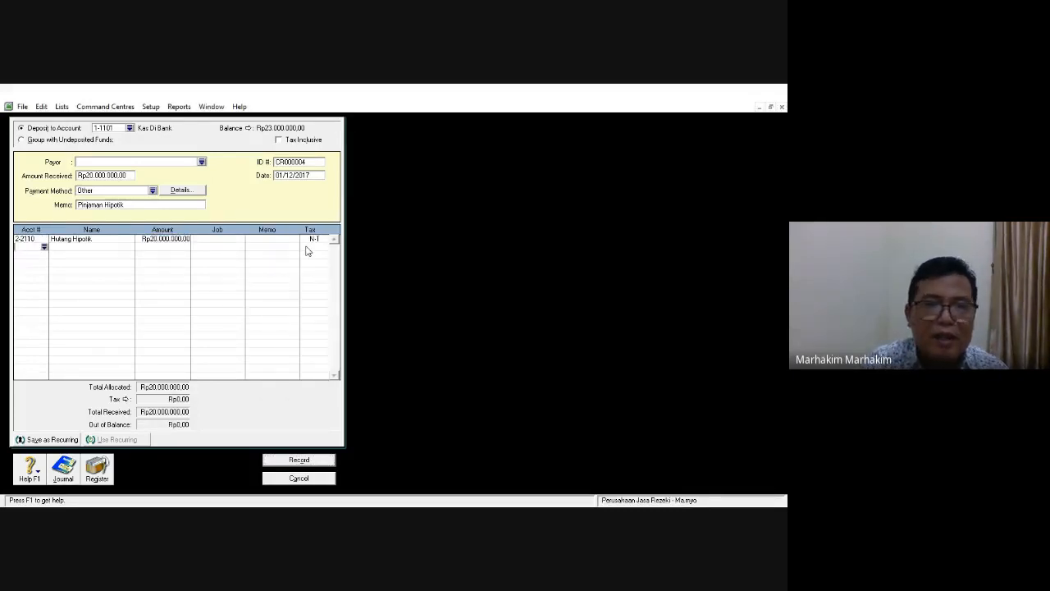
# - Review the recap of the mortgage loan receipt's debit and credit entries, and record the transaction
pyautogui.hotkey('ctrl', 'r')
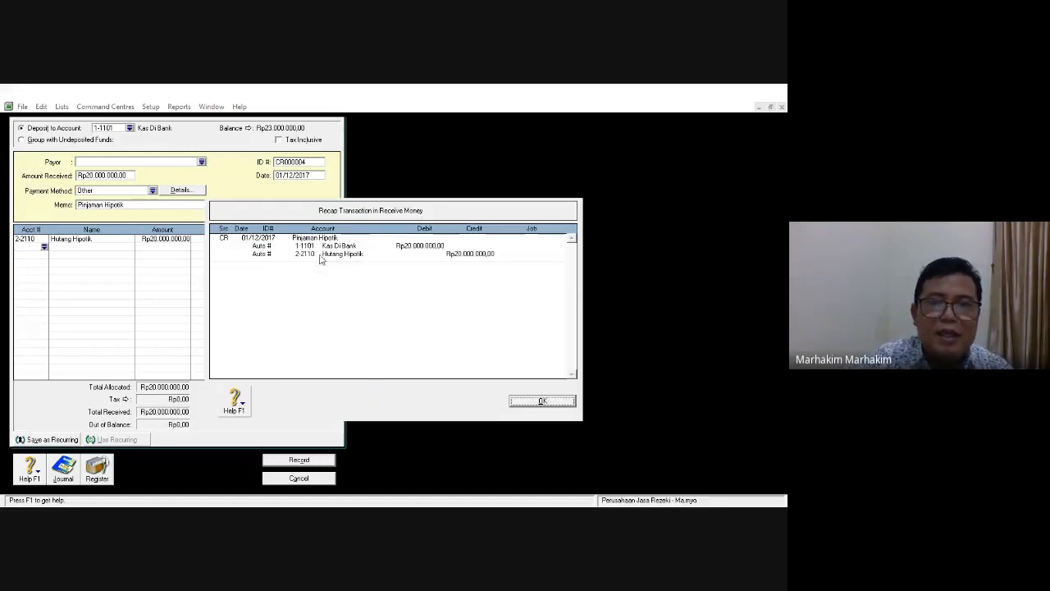
pyautogui.moveTo(470, 202); pyautogui.dragTo(597, 150)
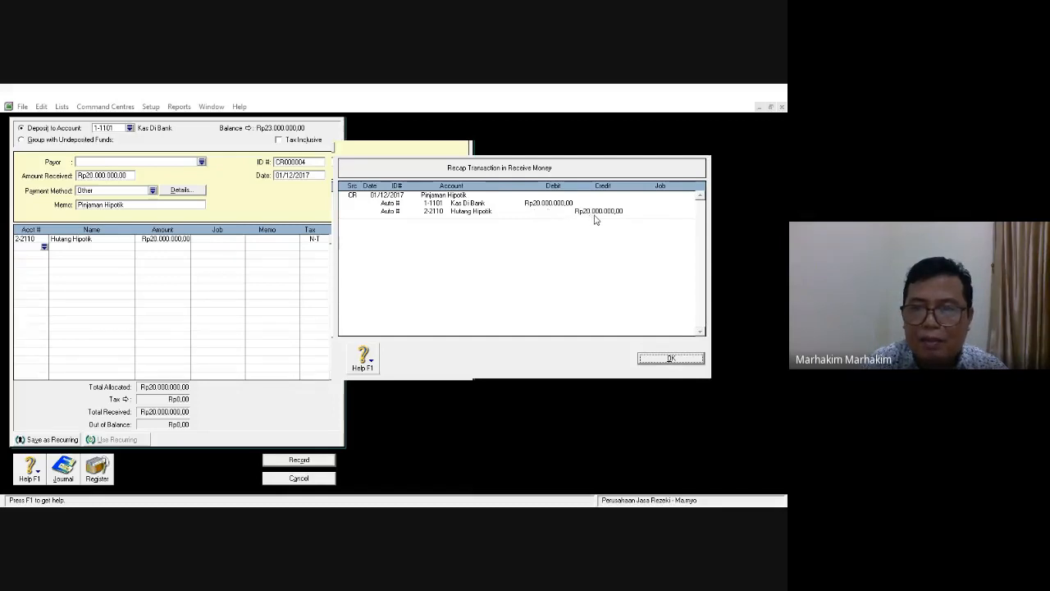
pyautogui.click(659, 358)
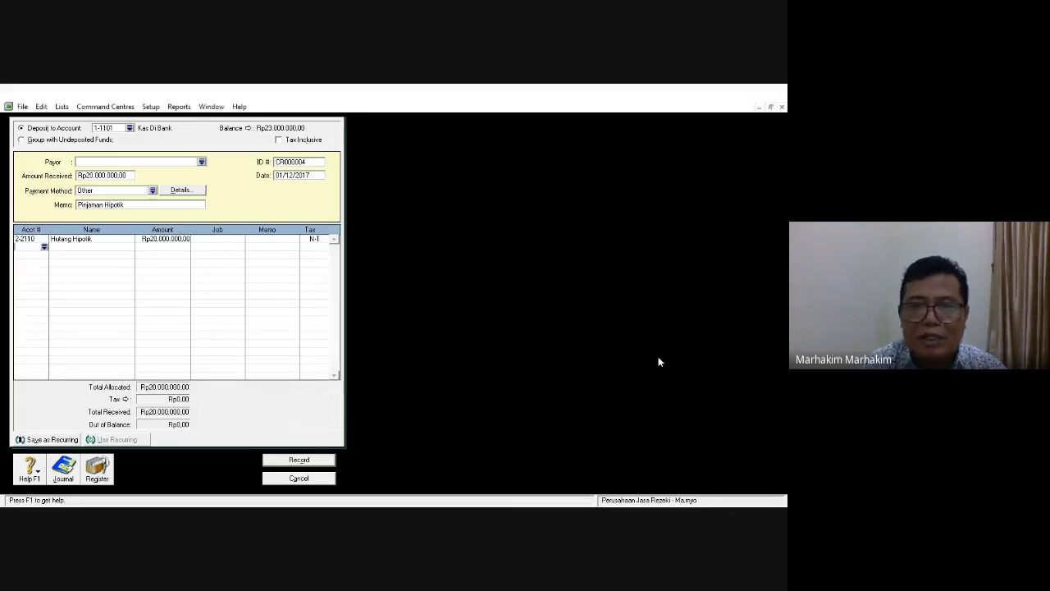
pyautogui.click(300, 461)
# - Examine the service income and mortgage loan receipts in the transaction journal, and close the journal and the Receive Money entry
pyautogui.click(64, 469)
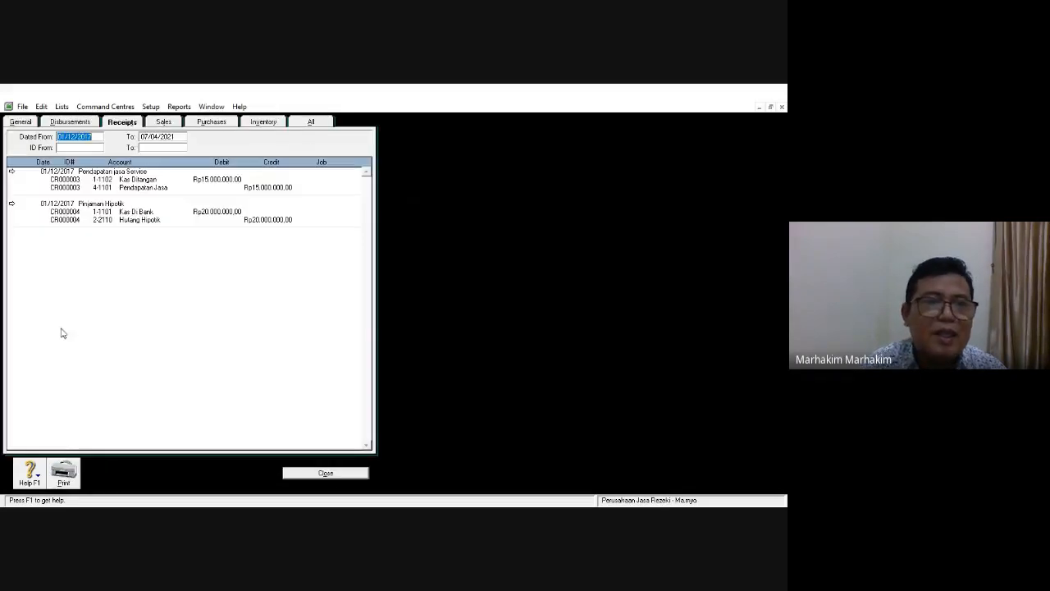
pyautogui.click(98, 136)
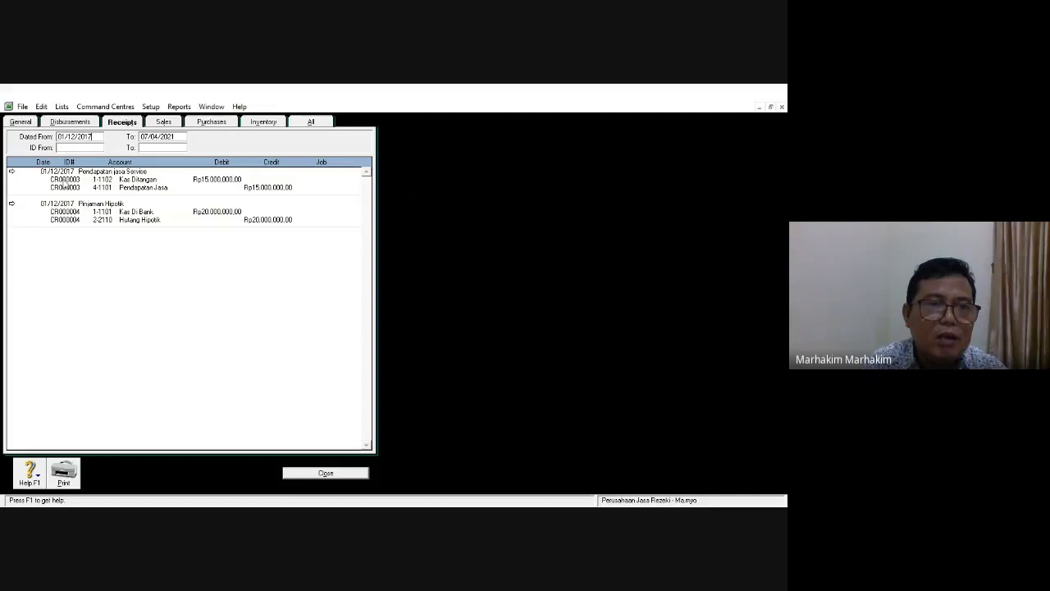
pyautogui.click(127, 125)
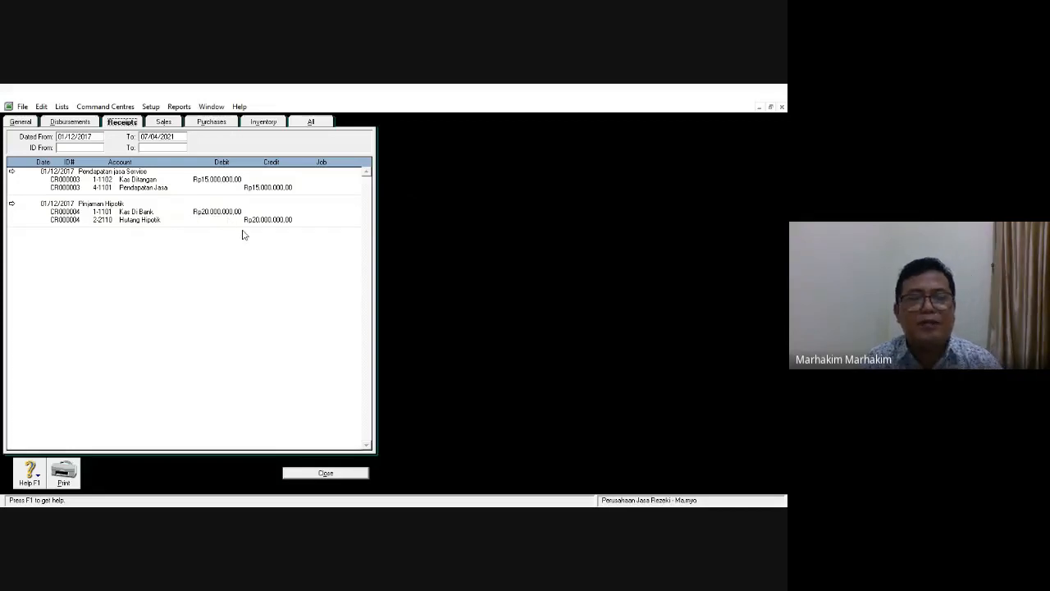
pyautogui.click(326, 473)
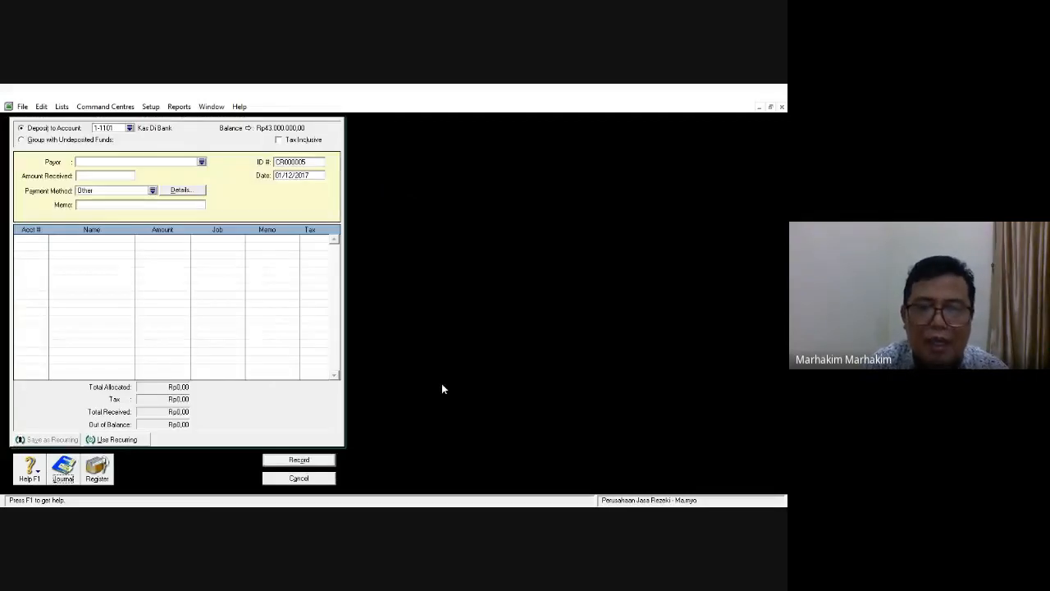
pyautogui.click(270, 477)
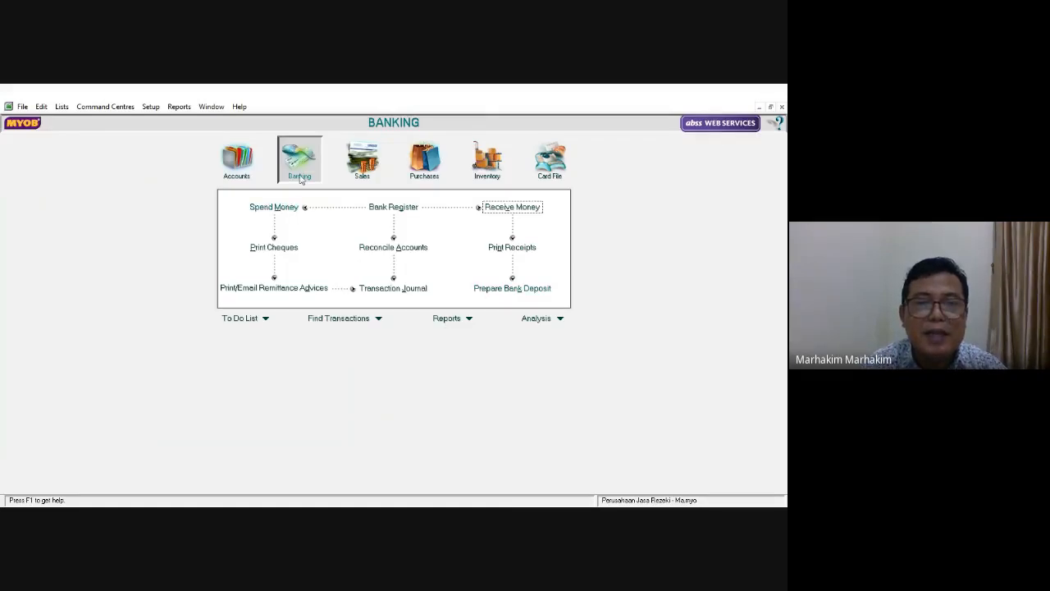
# - Start a Spend Money entry paid from account 1-1101 Kas Di Bank and set its date to 1/12/17
pyautogui.click(282, 206)
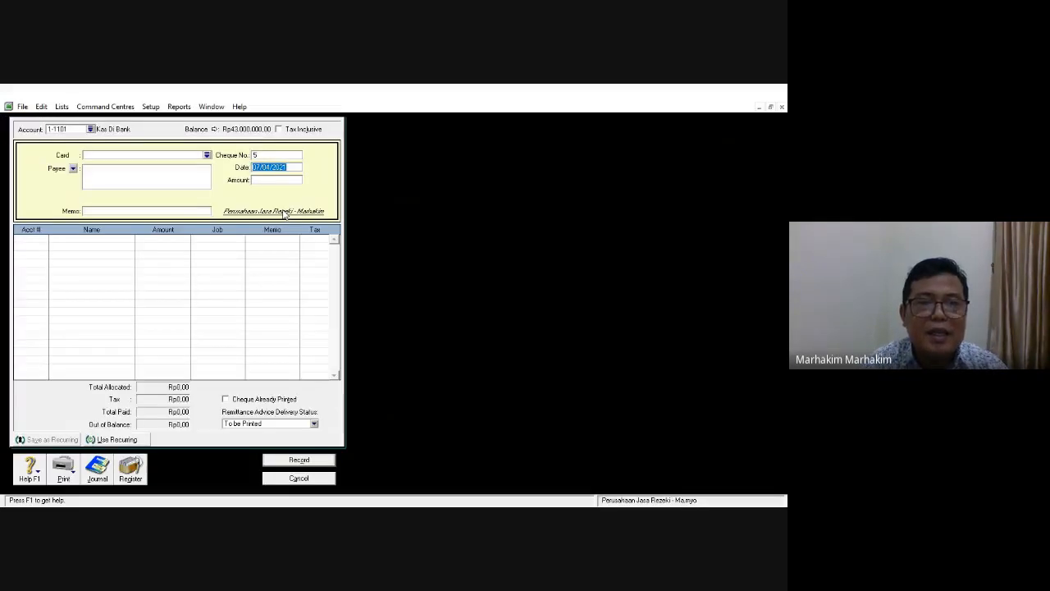
pyautogui.click(91, 131)
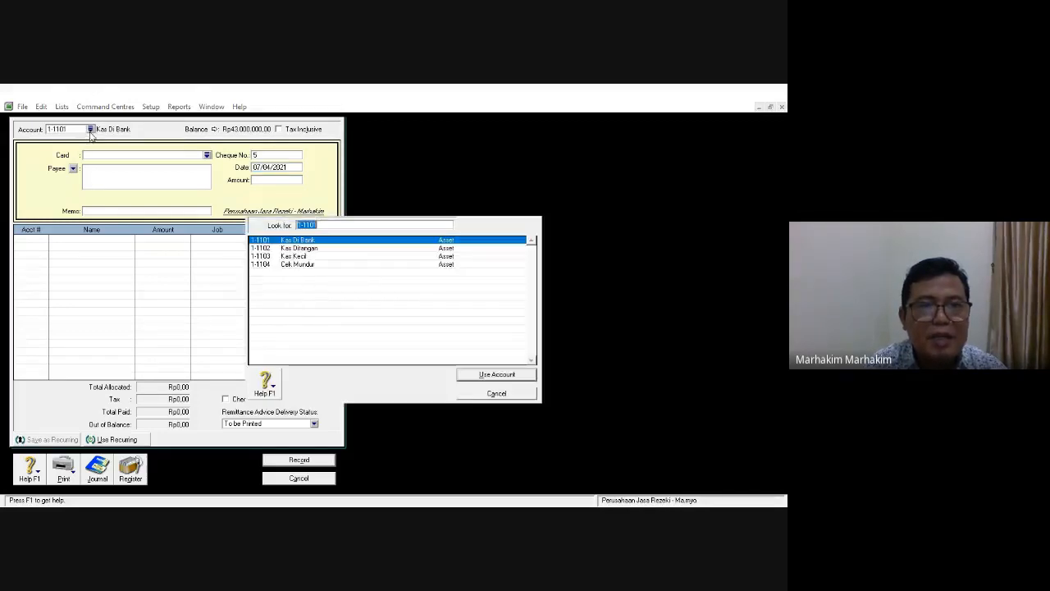
pyautogui.doubleClick(302, 240)
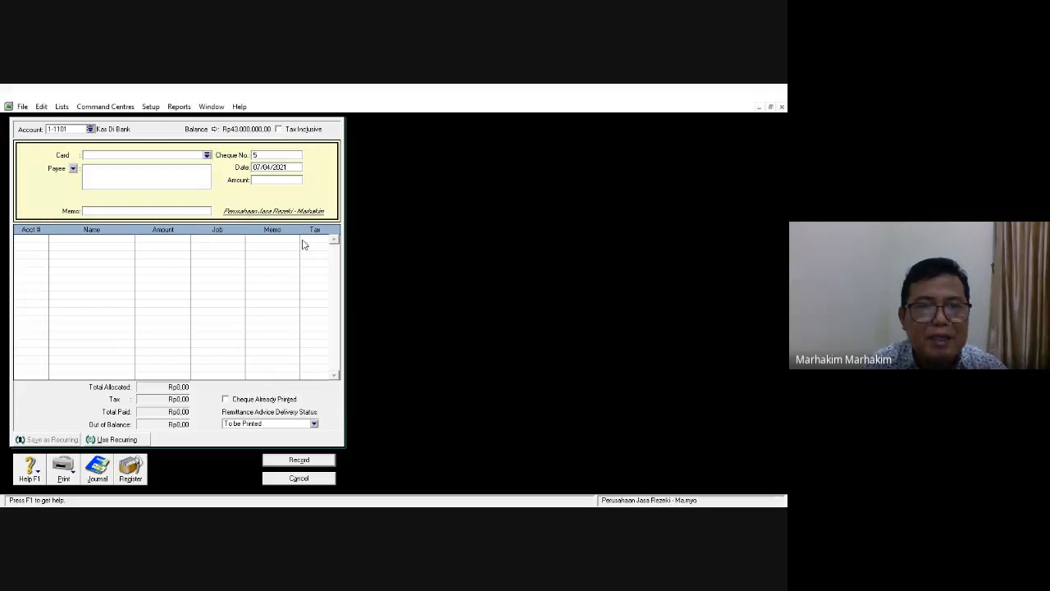
pyautogui.click(265, 168)
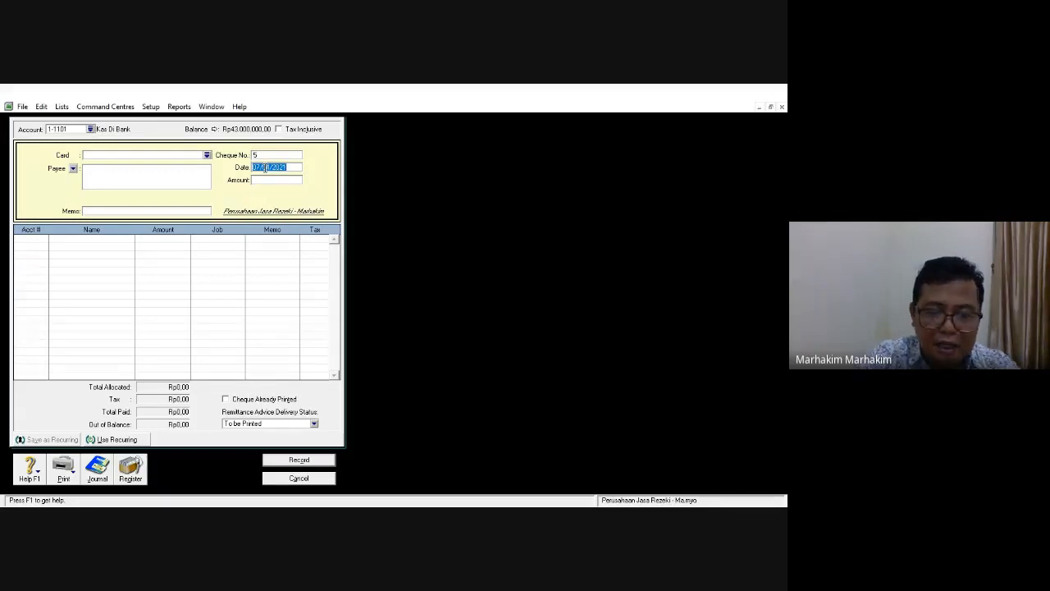
pyautogui.write('1/12/17')
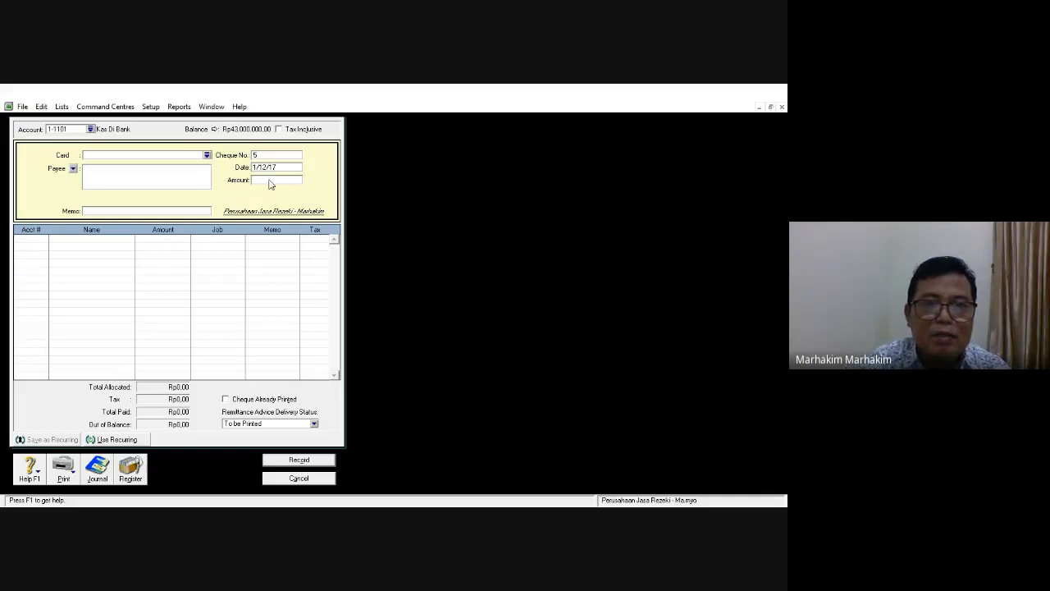
# - Set the payment amount to Rp3.000.000 and enter "Membayar gaji karyawan" as its memo
pyautogui.click(271, 180)
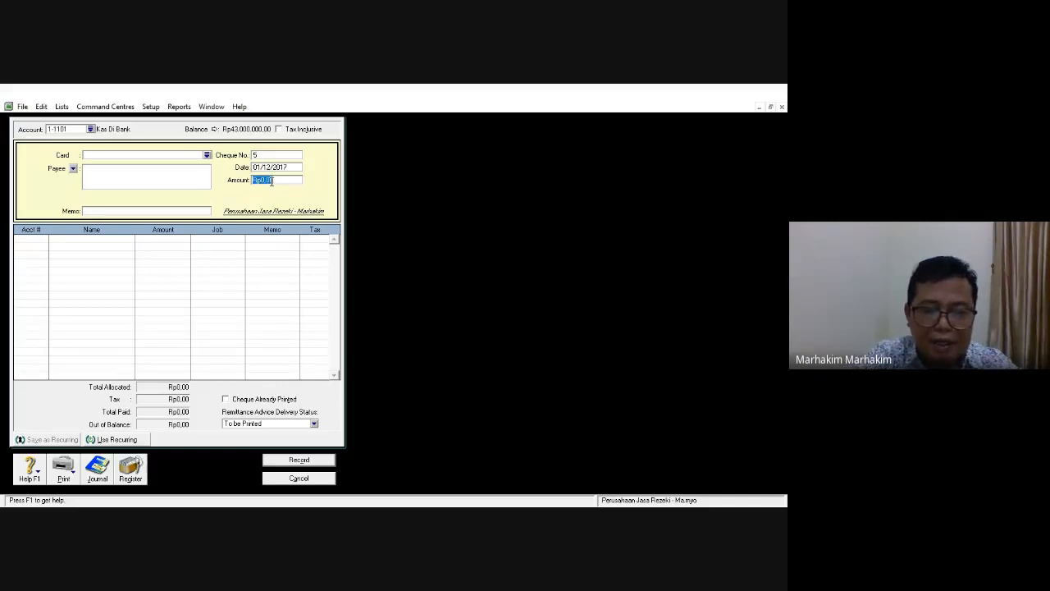
pyautogui.write('3.')
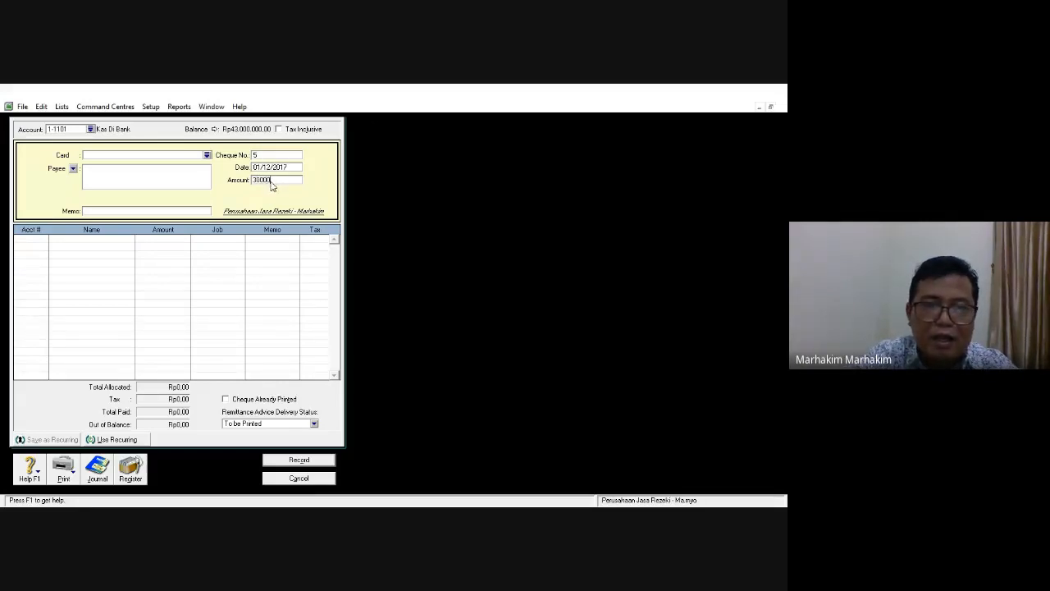
pyautogui.write('000.000')
pyautogui.click(165, 210)
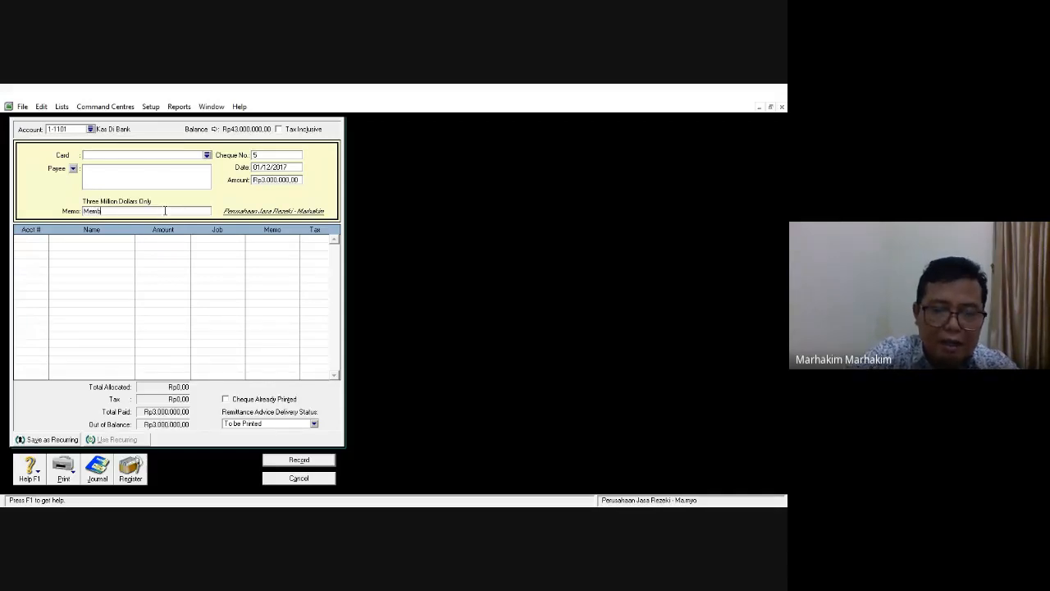
pyautogui.write('Membayar gaji')
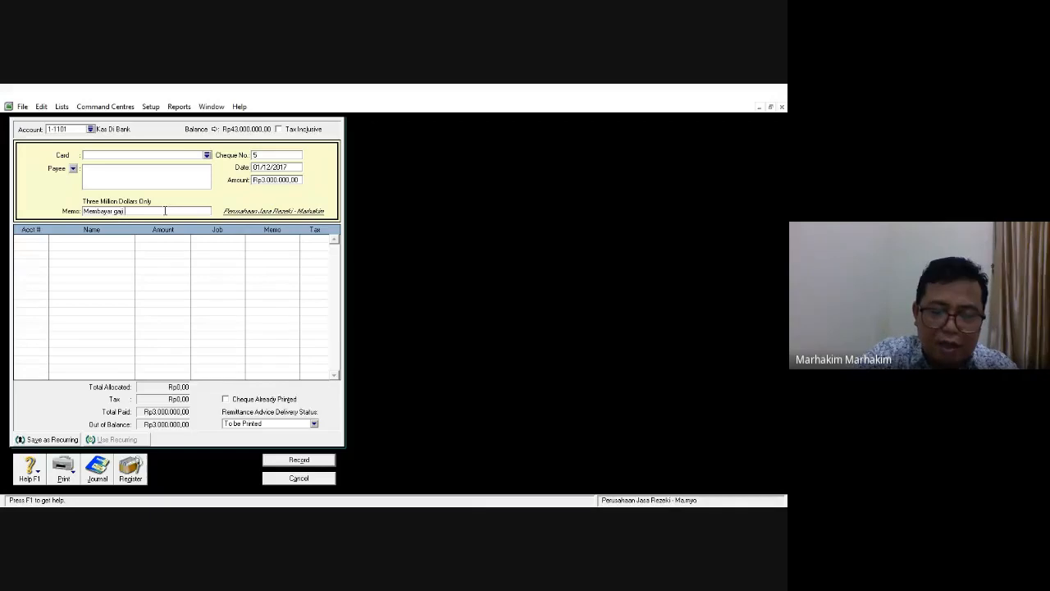
pyautogui.write(' karyawan')
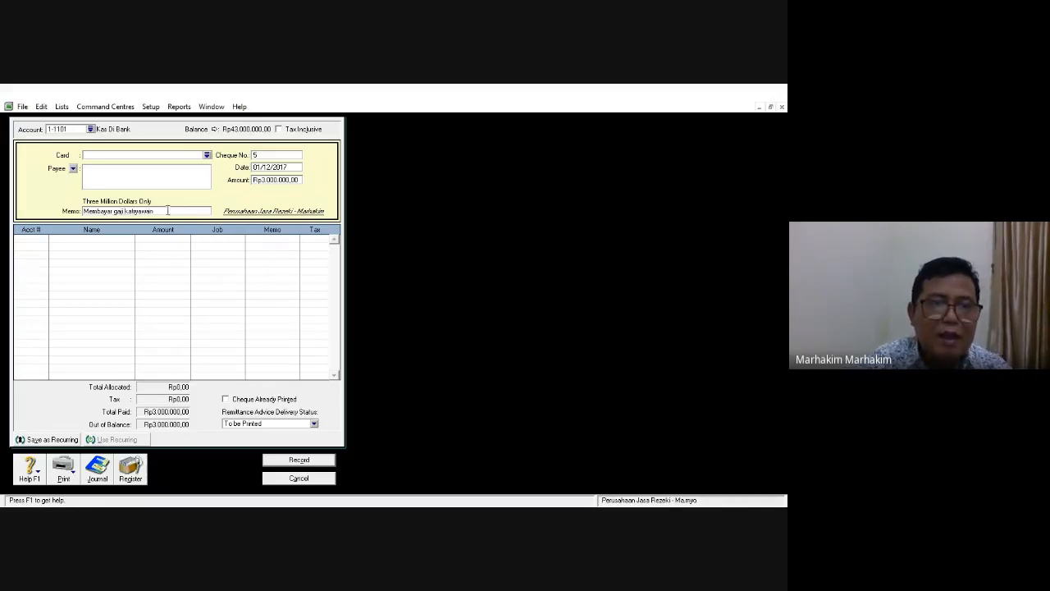
pyautogui.press('BackSpace')
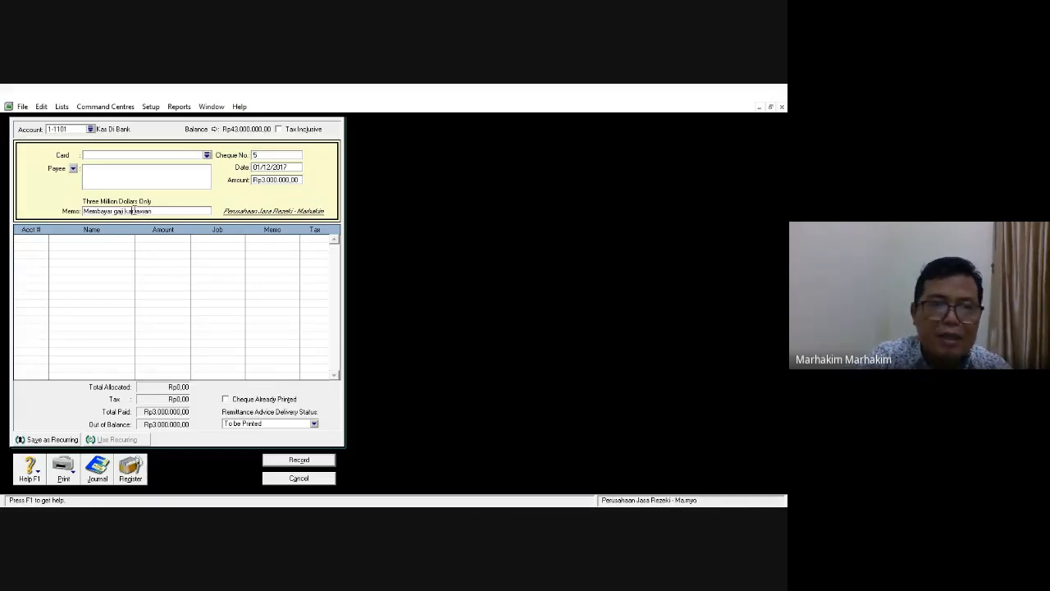
# - Allocate the full Rp3.000.000 salary payment to account 6-1111 Beban Gaji
pyautogui.click(38, 239)
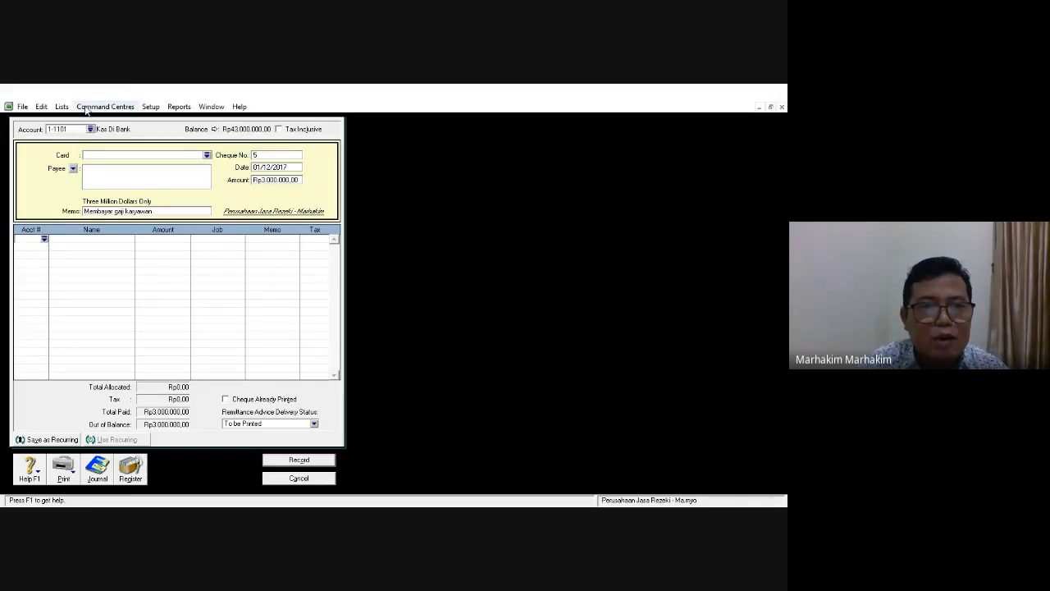
pyautogui.click(44, 240)
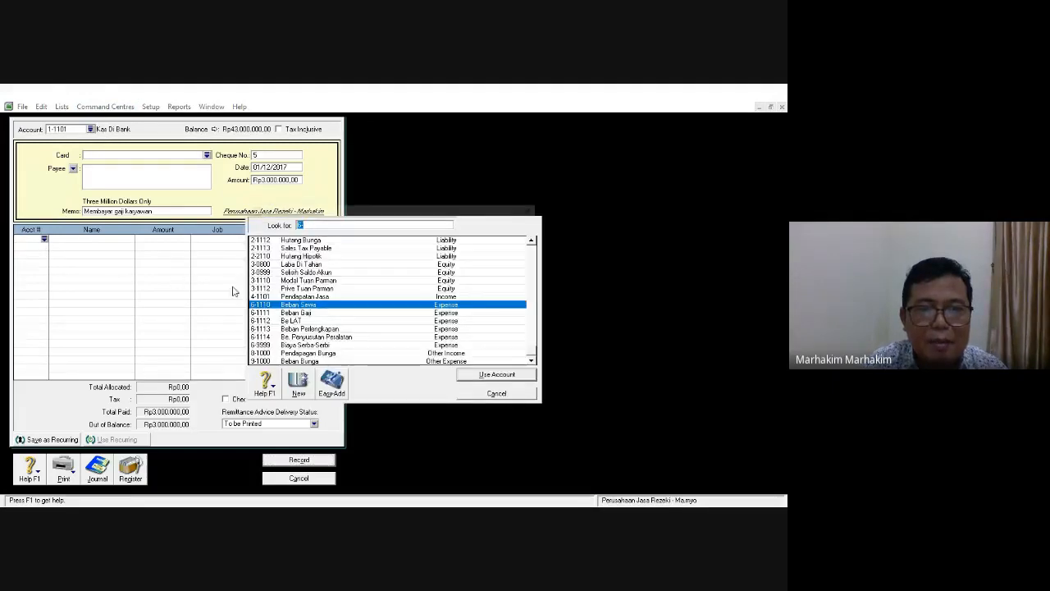
pyautogui.doubleClick(291, 312)
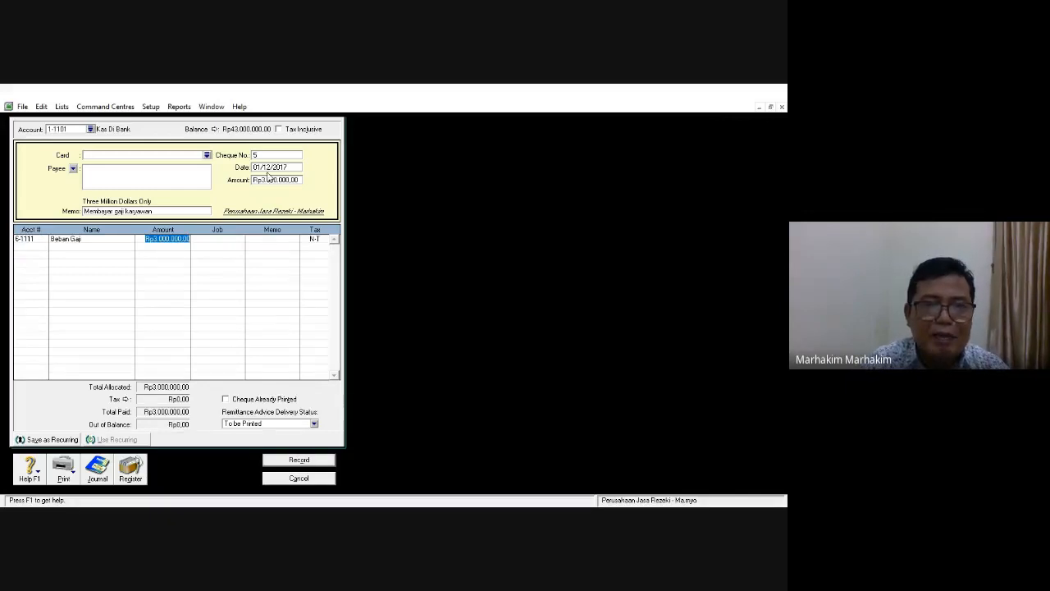
pyautogui.press('Return')
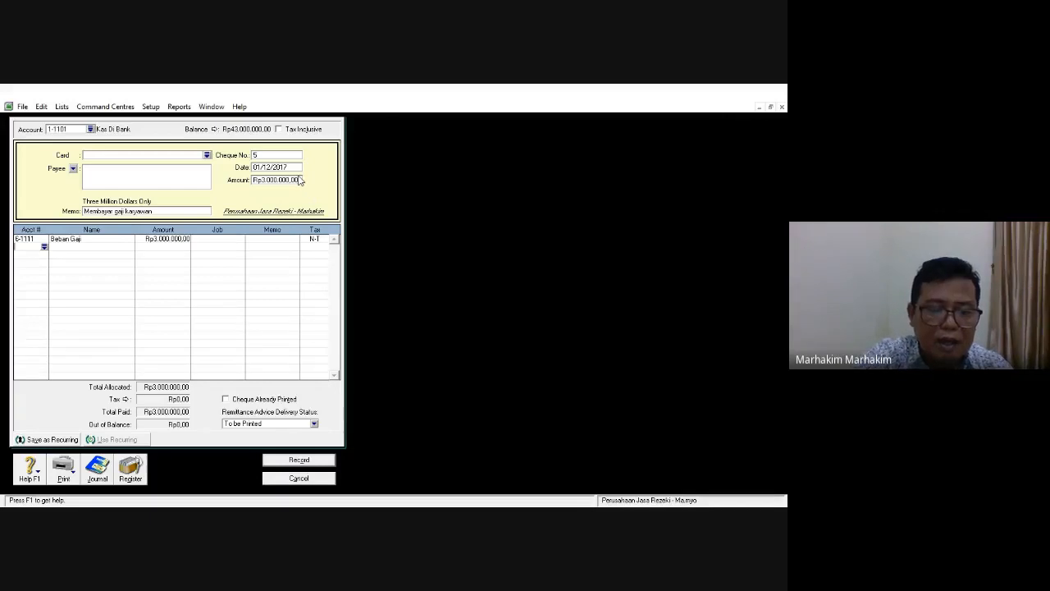
# - Review the recap of the salary payment's debit and credit entries, and record the transaction
pyautogui.hotkey('ctrl', 'r')
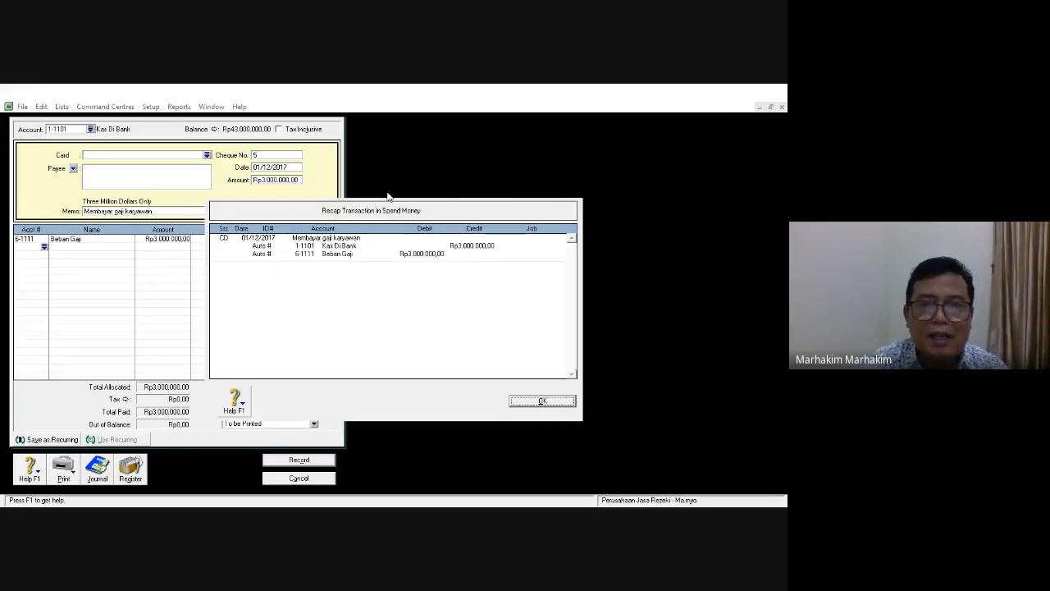
pyautogui.moveTo(390, 205); pyautogui.dragTo(502, 174)
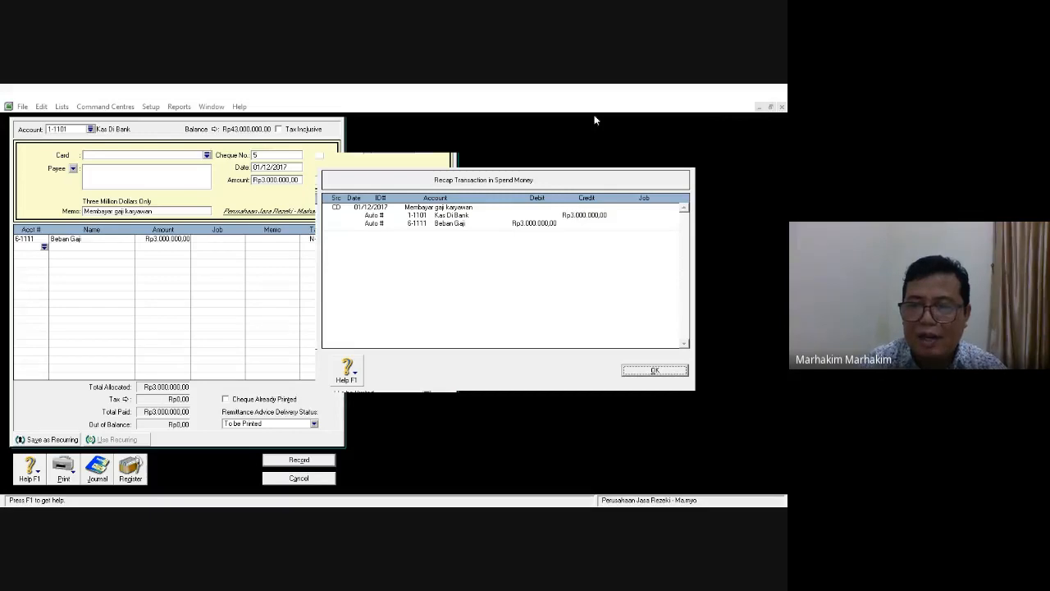
pyautogui.click(667, 374)
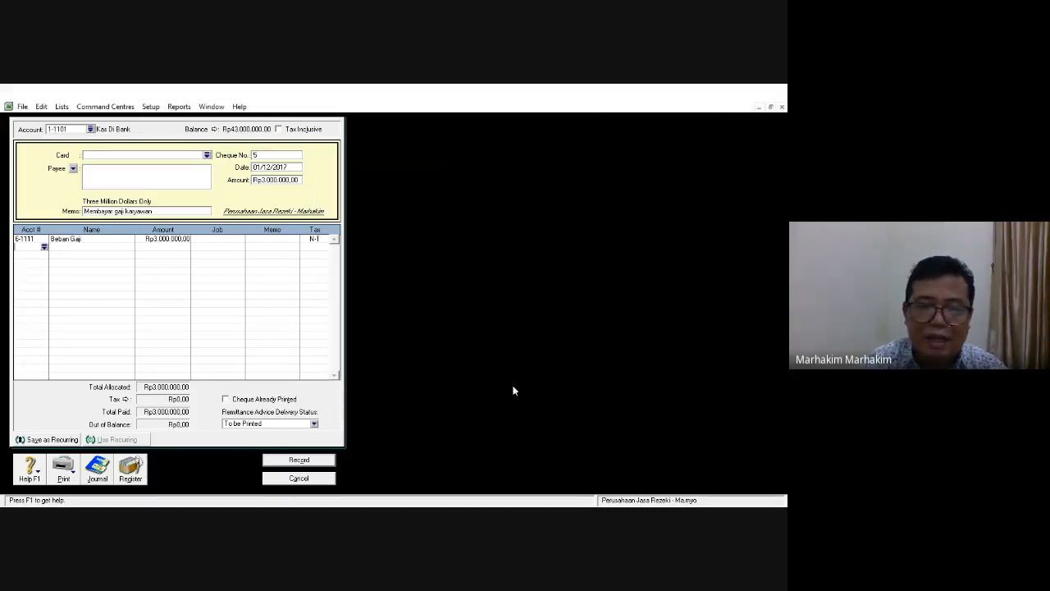
pyautogui.click(309, 461)
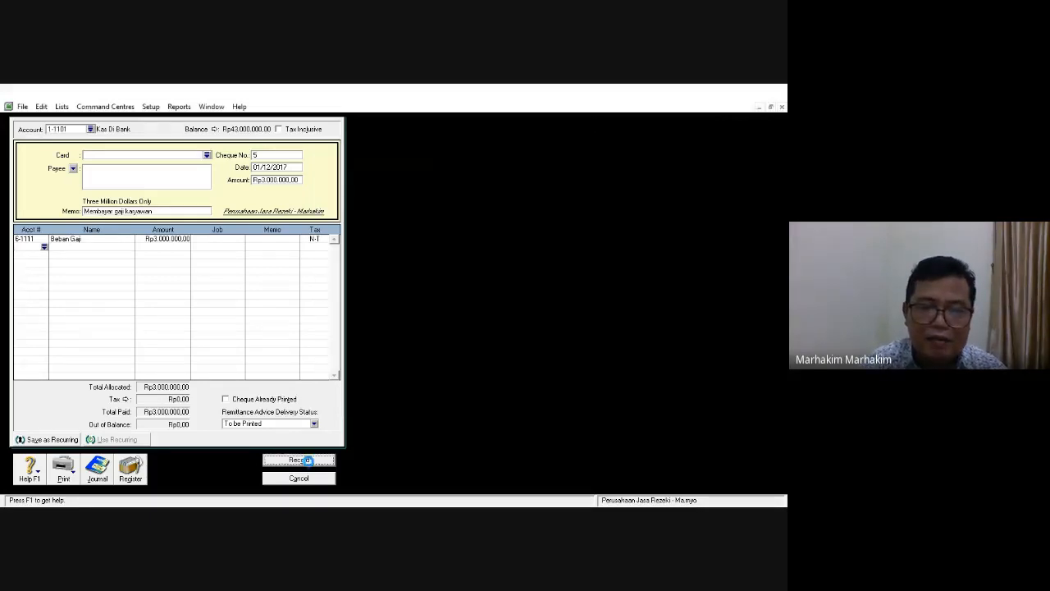
# - Examine the disbursements and receipts in the transaction journal, and close the journal and the Spend Money entry
pyautogui.click(97, 468)
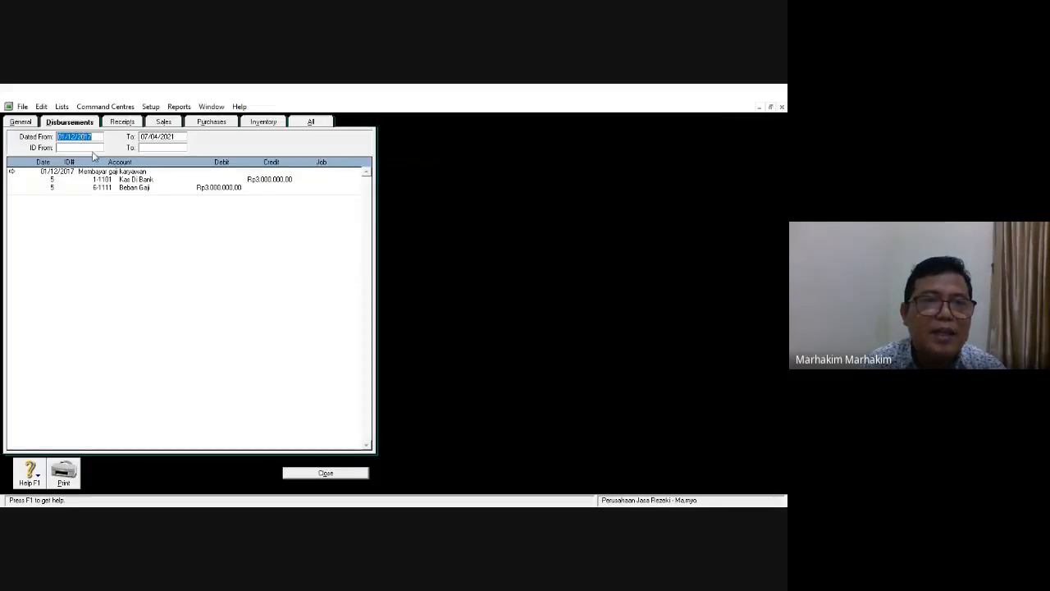
pyautogui.click(85, 125)
pyautogui.click(120, 125)
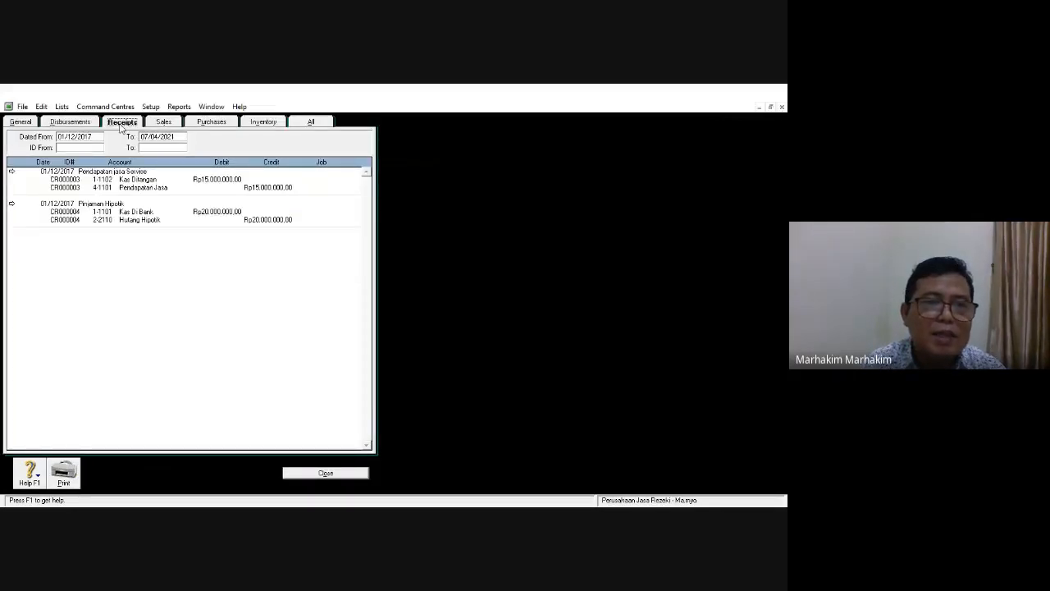
pyautogui.click(86, 125)
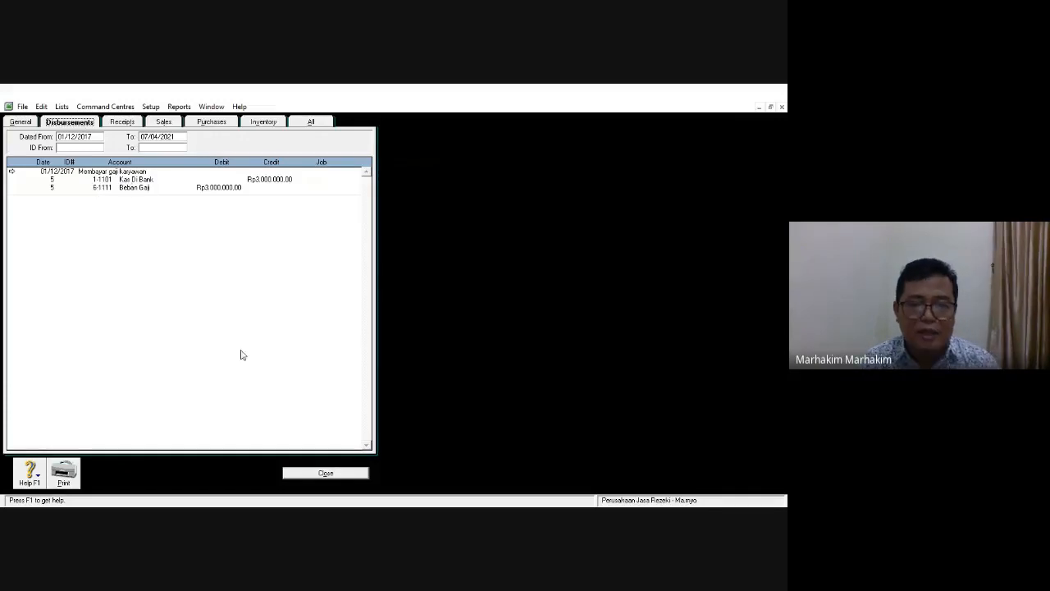
pyautogui.click(309, 476)
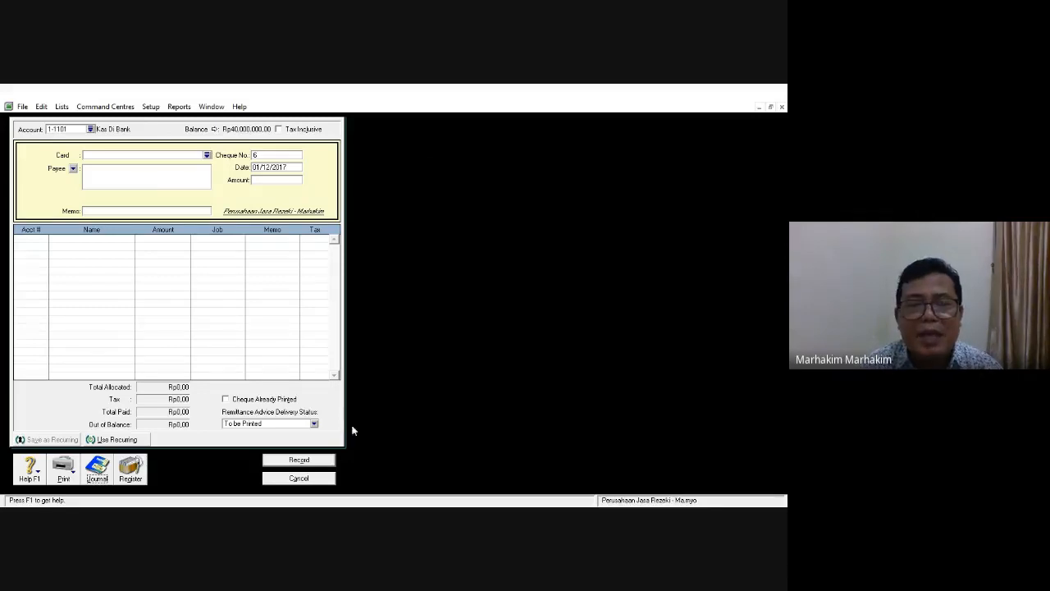
pyautogui.click(278, 480)
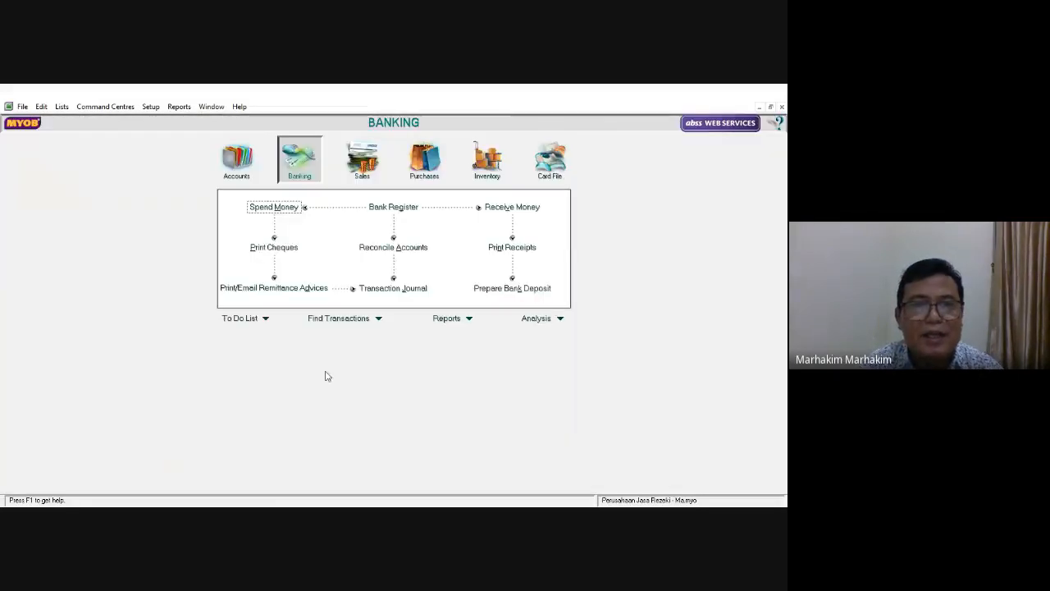
# - Start a new Spend Money entry paid from account 1-1103 Kas Kecil
pyautogui.click(279, 209)
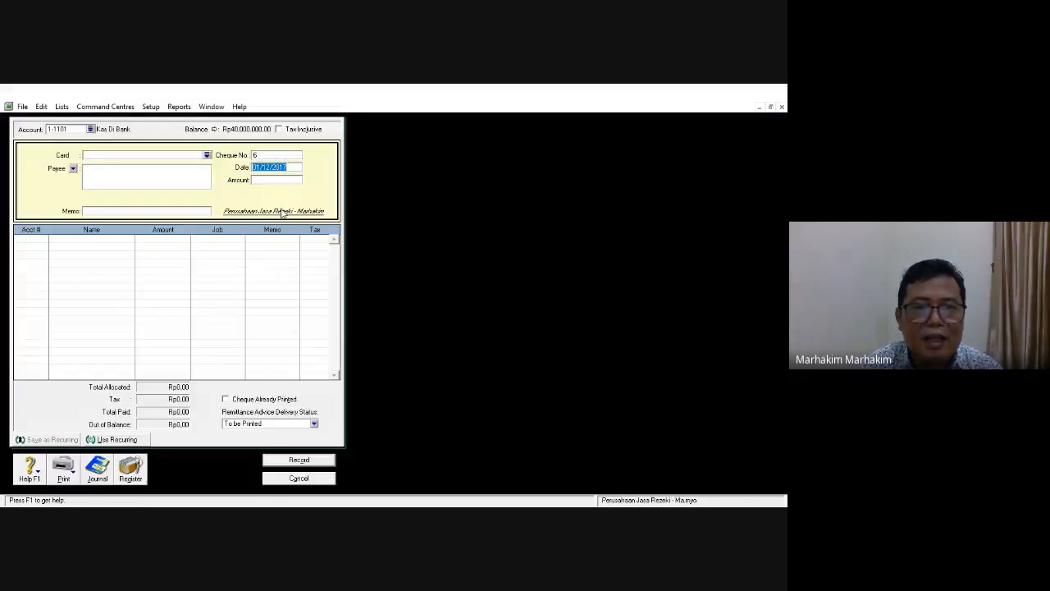
pyautogui.click(90, 129)
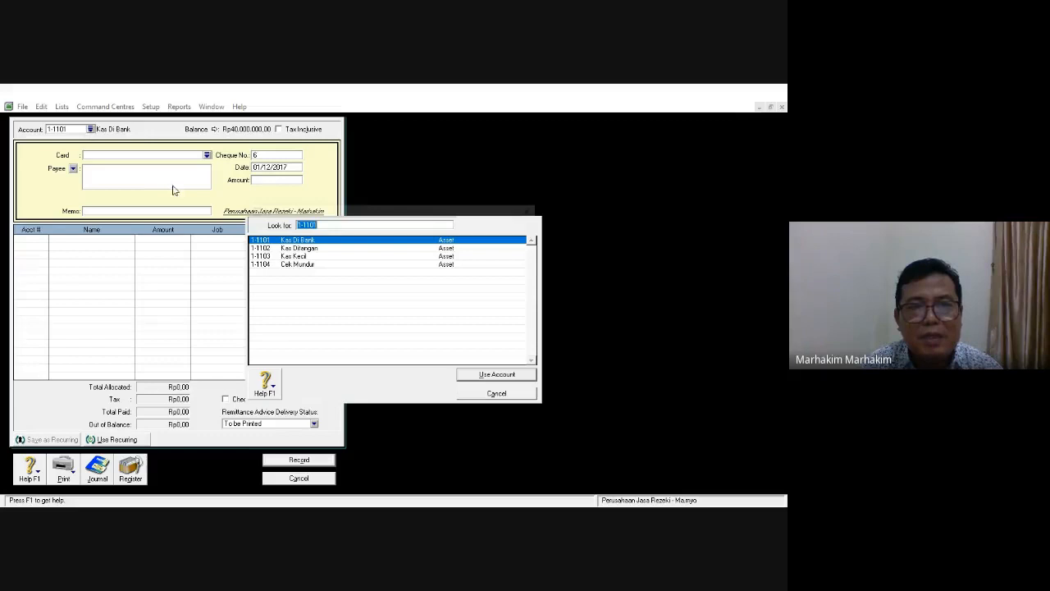
pyautogui.doubleClick(286, 256)
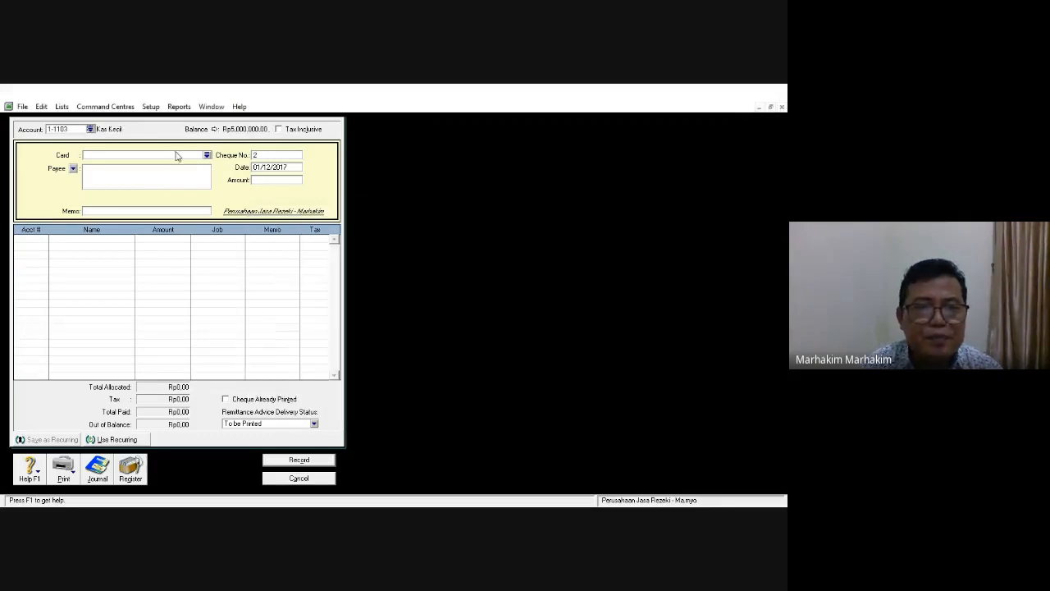
# - Set the petty cash payment amount to Rp500.000 and enter "membayar iuran RT" as its memo
pyautogui.click(262, 180)
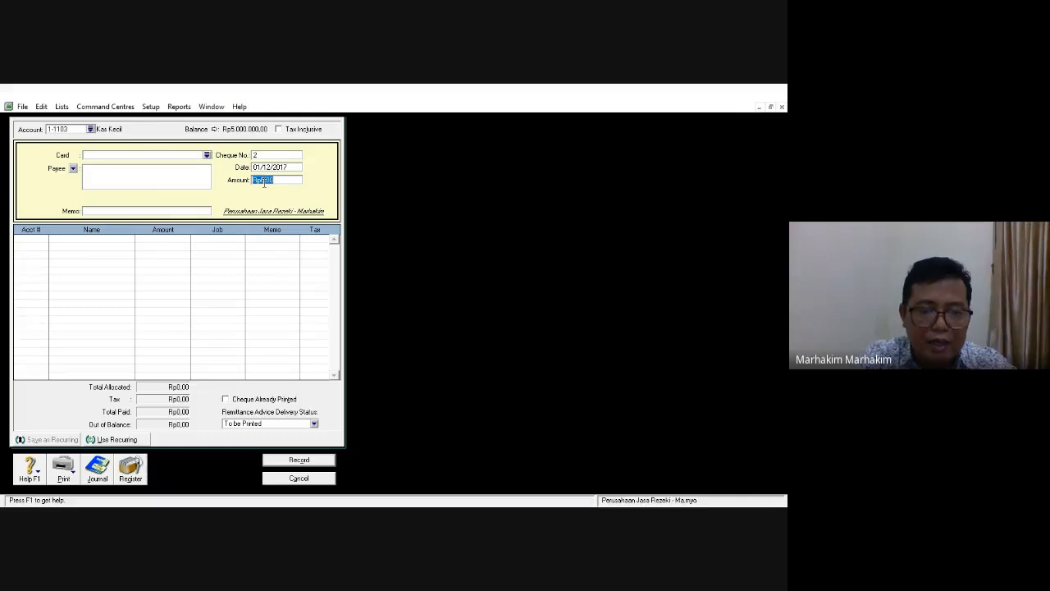
pyautogui.write('500000')
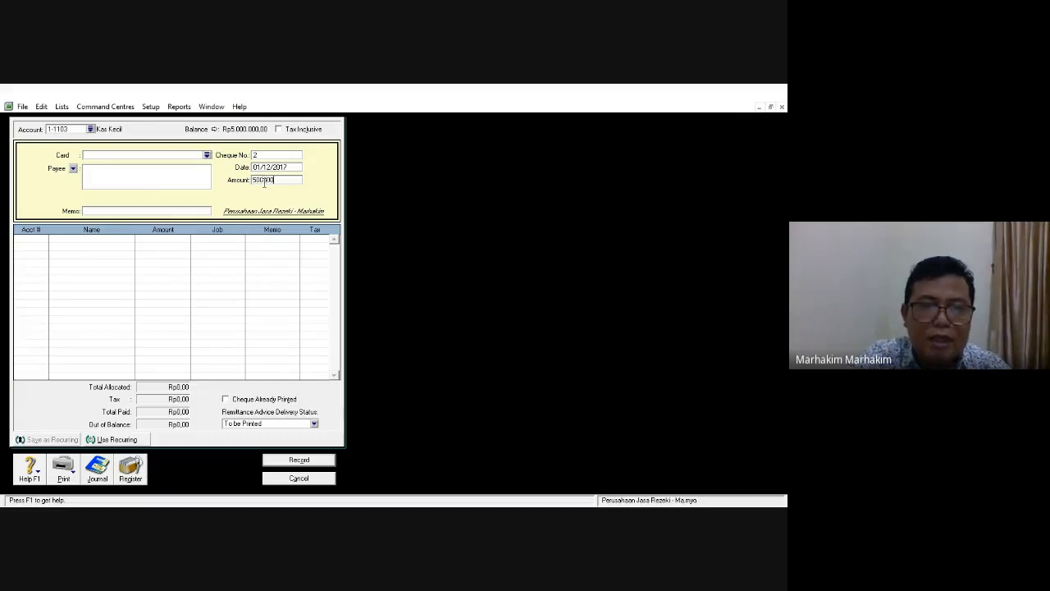
pyautogui.write('.000')
pyautogui.click(154, 210)
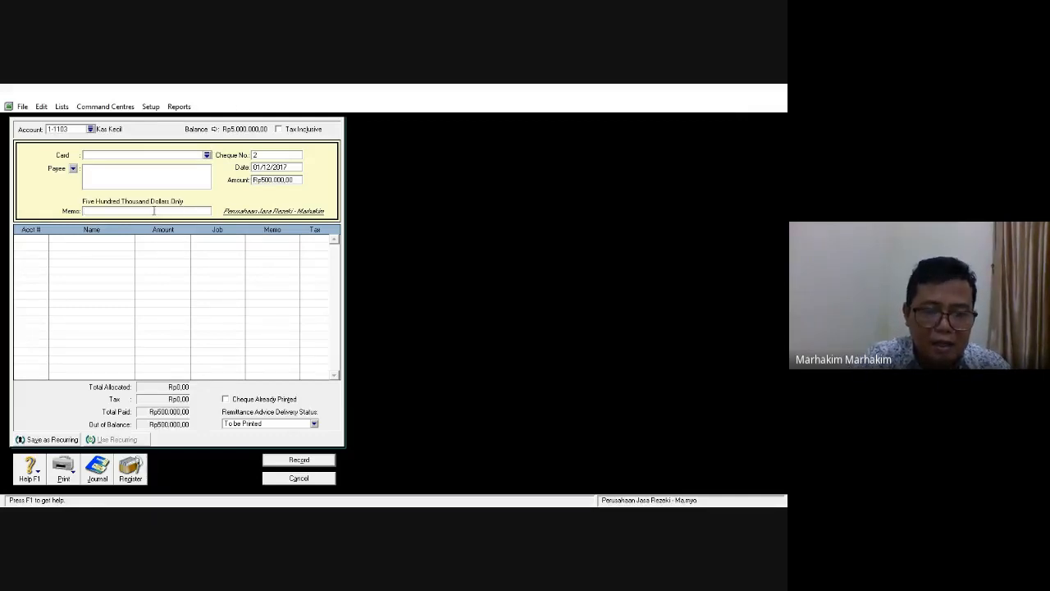
pyautogui.write('memba')
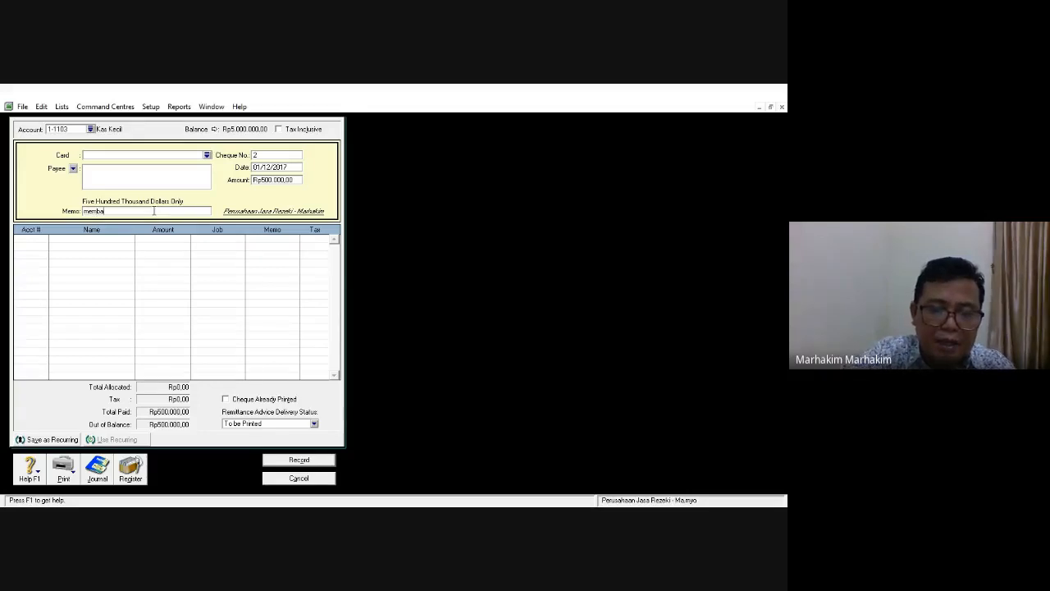
pyautogui.write('yar iya')
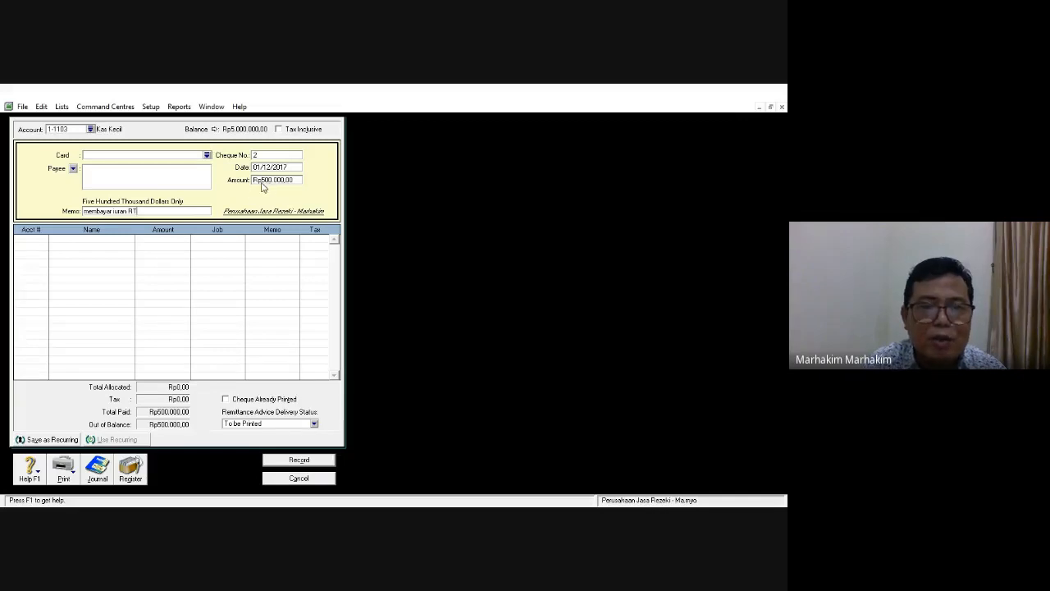
# - Allocate the full Rp500.000 payment to account 6-9999 Biaya Serba-Serbi
pyautogui.click(26, 239)
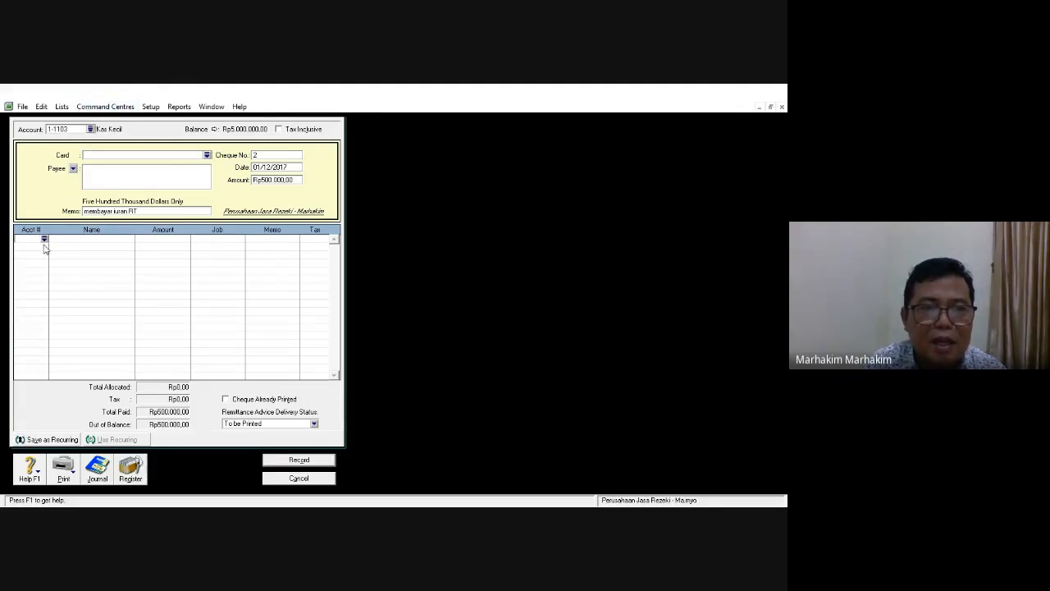
pyautogui.write('6')
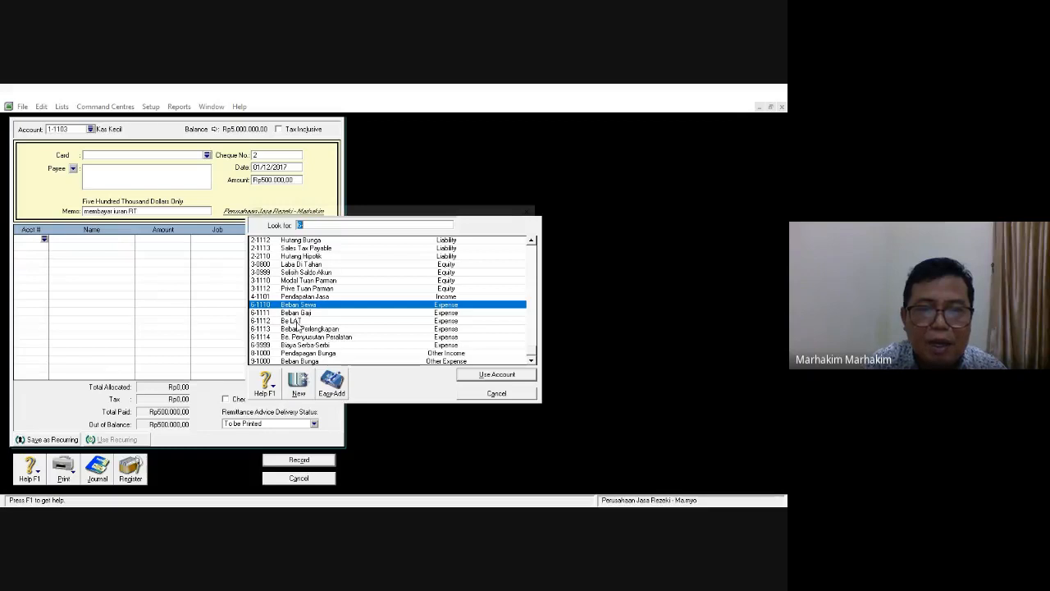
pyautogui.doubleClick(307, 345)
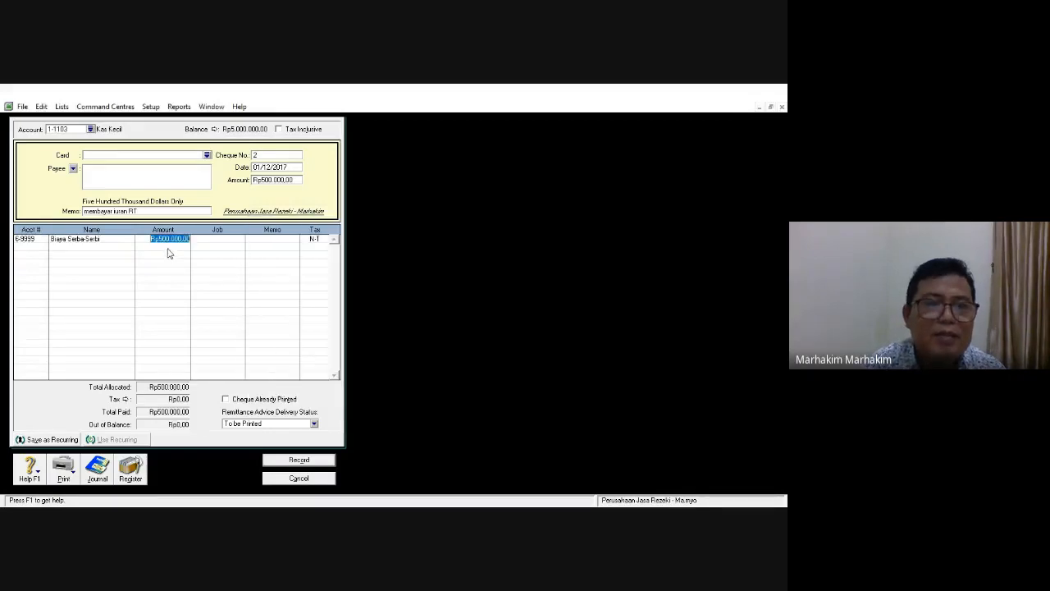
pyautogui.press('Return')
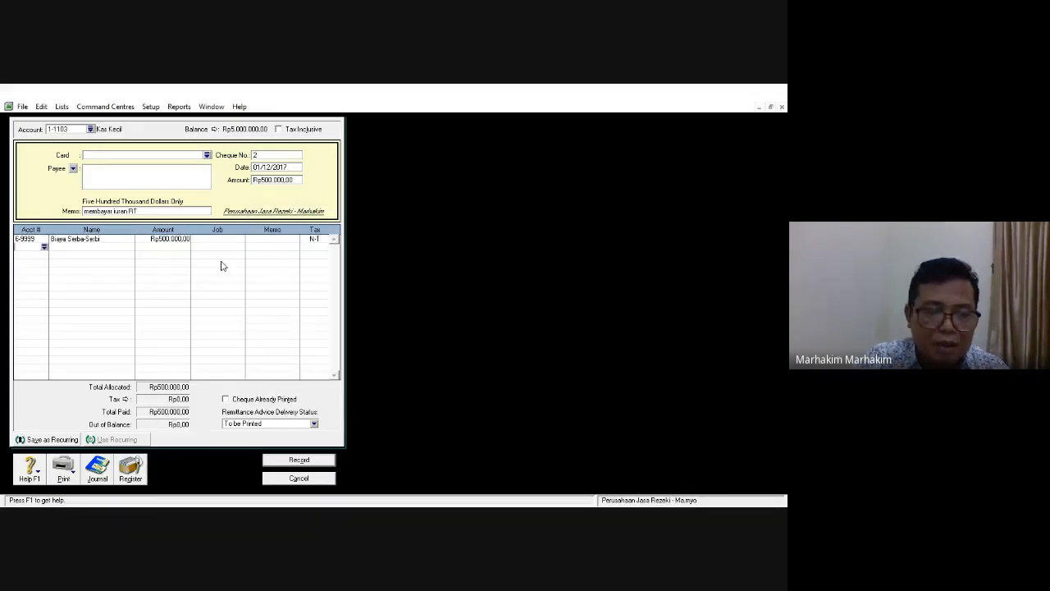
# - Review the recap of the RT dues payment's debit and credit entries, and record the transaction
pyautogui.hotkey('ctrl', 'r')
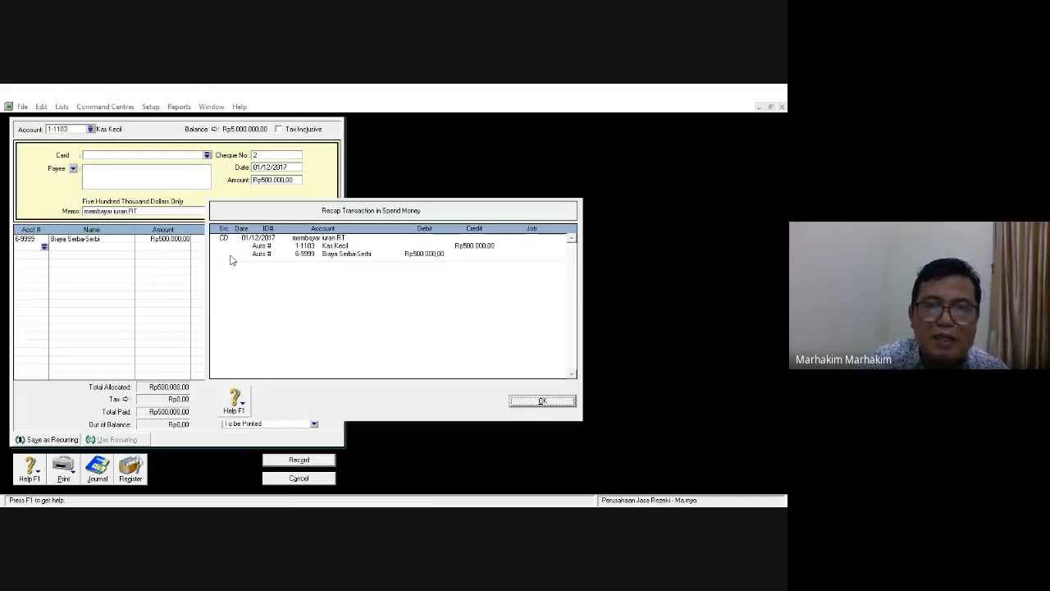
pyautogui.moveTo(354, 188); pyautogui.dragTo(501, 157)
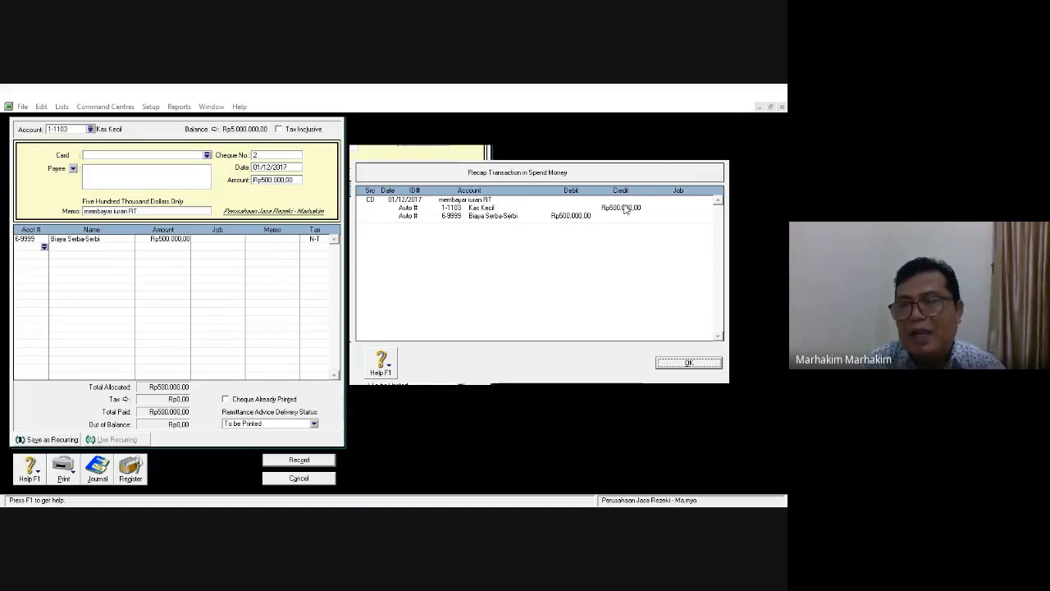
pyautogui.click(680, 363)
pyautogui.click(295, 462)
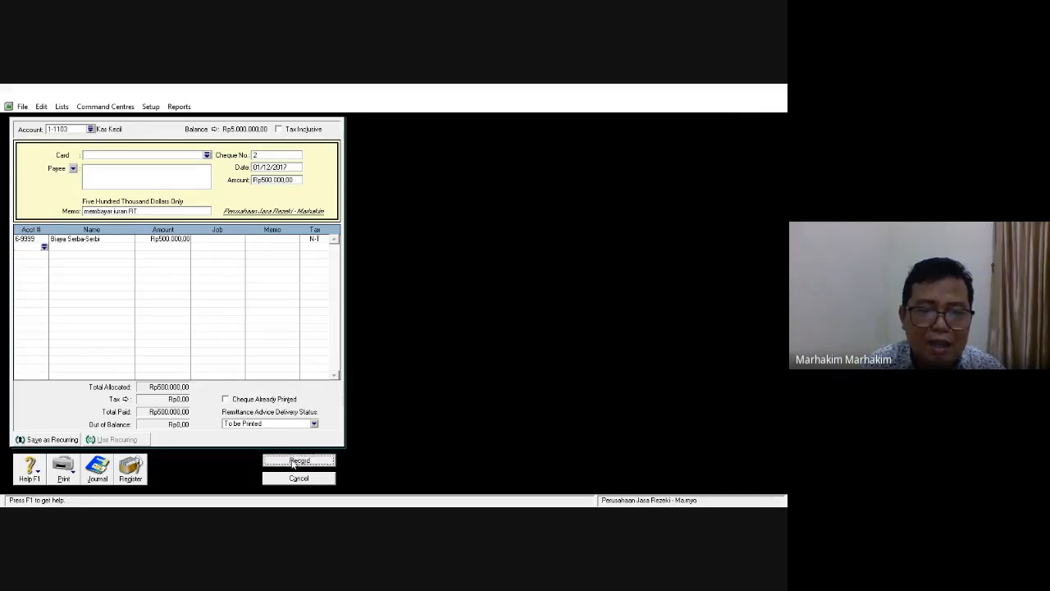
# - Check the RT dues and salary disbursements and the receipts in the transaction journal, and return to the Banking command centre
pyautogui.click(97, 469)
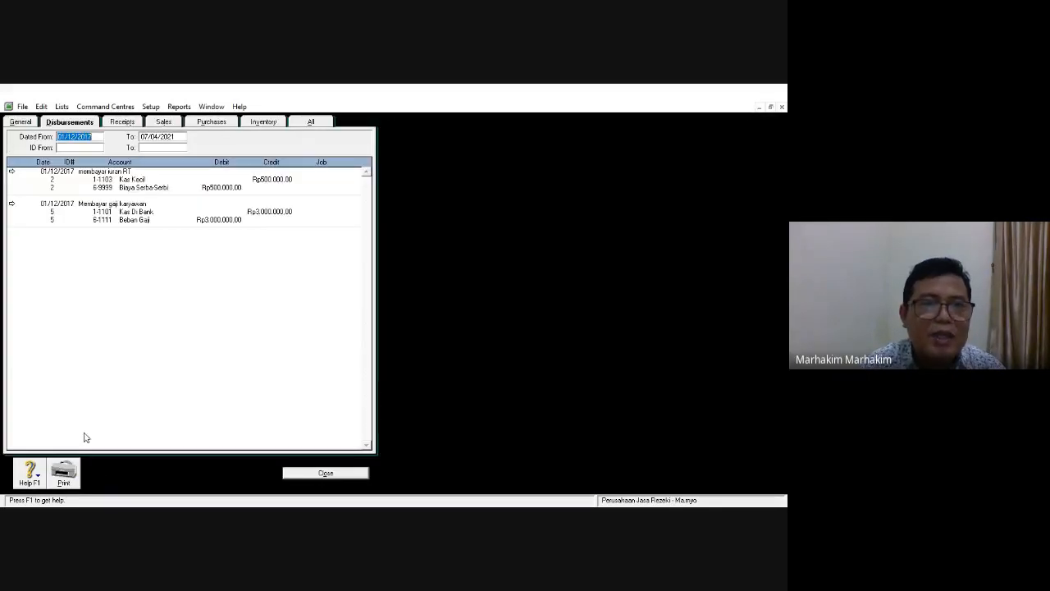
pyautogui.click(74, 124)
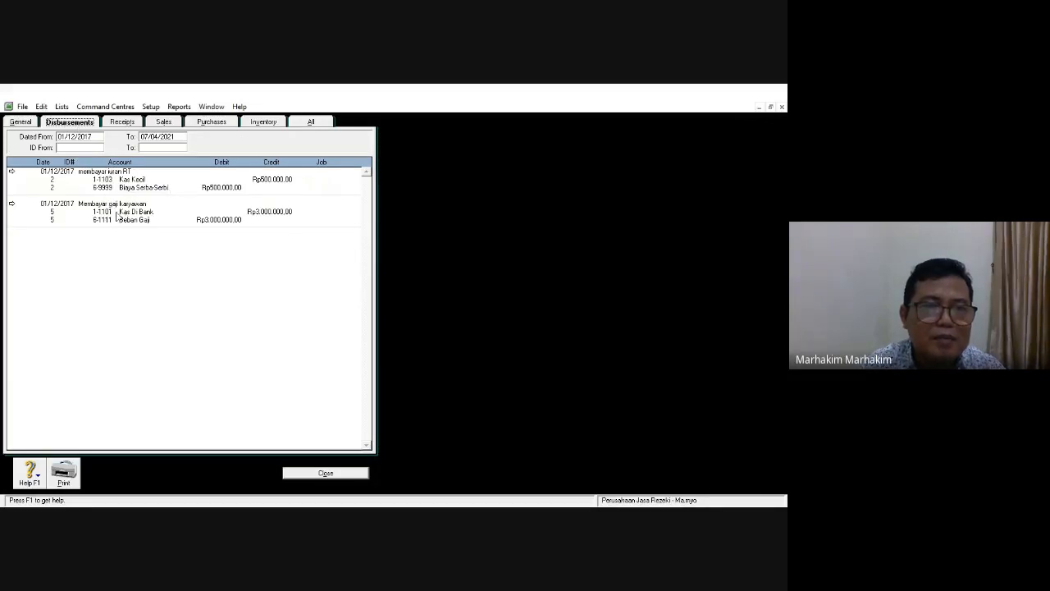
pyautogui.click(124, 123)
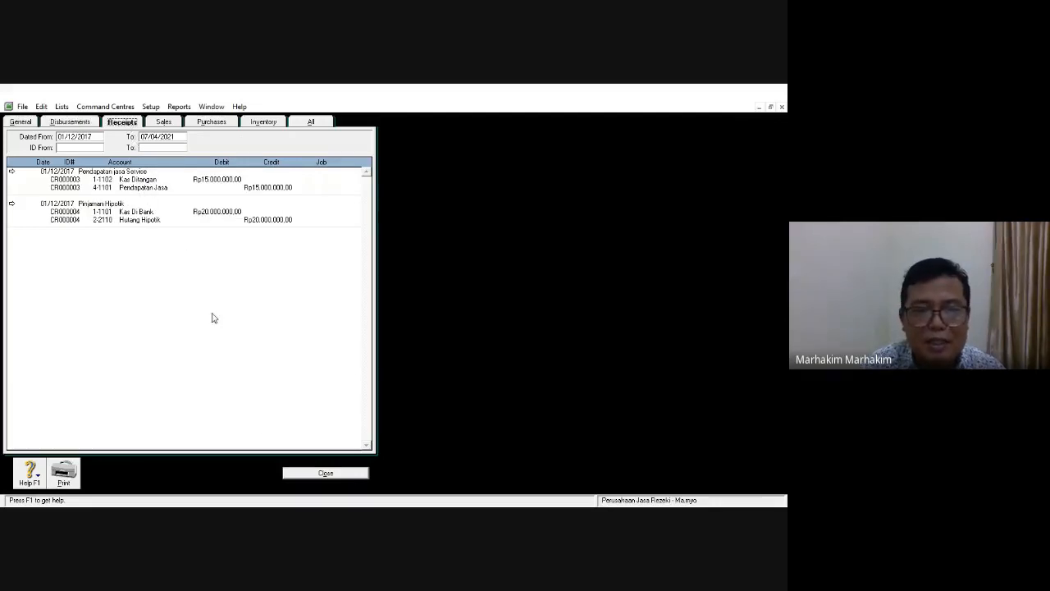
pyautogui.click(326, 473)
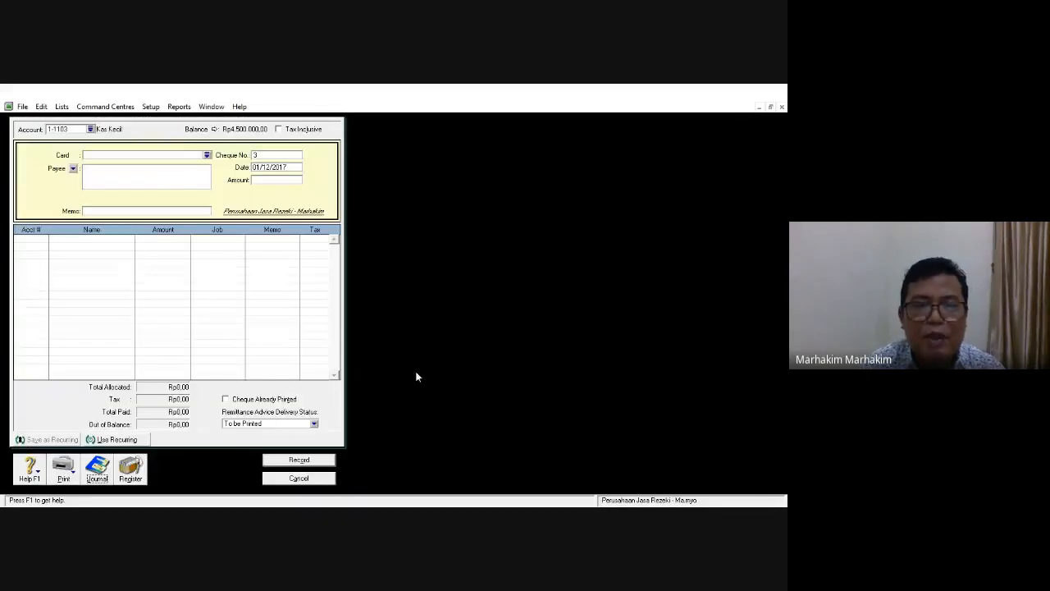
pyautogui.click(271, 483)
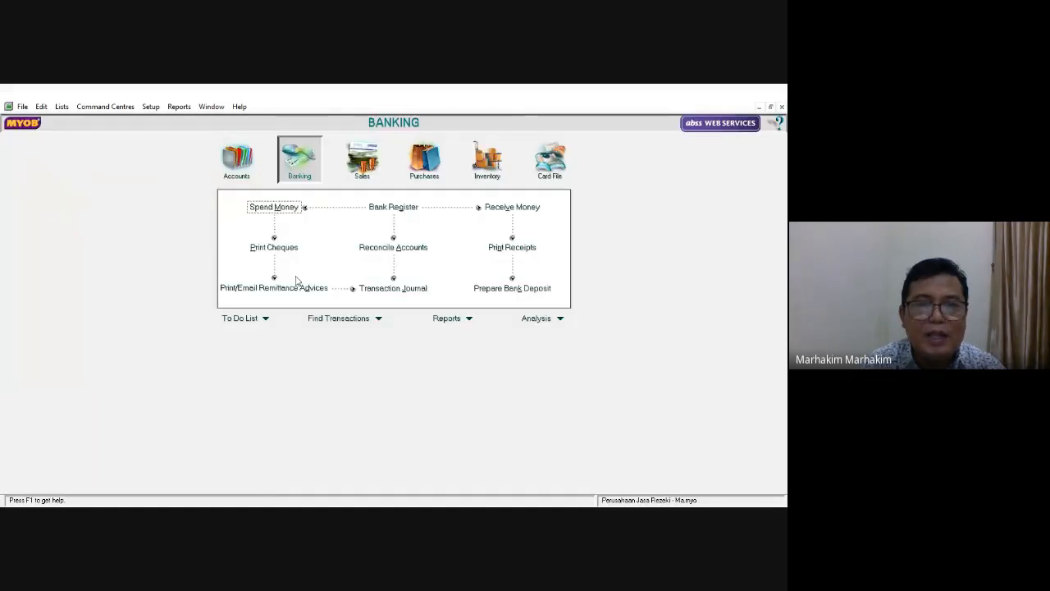